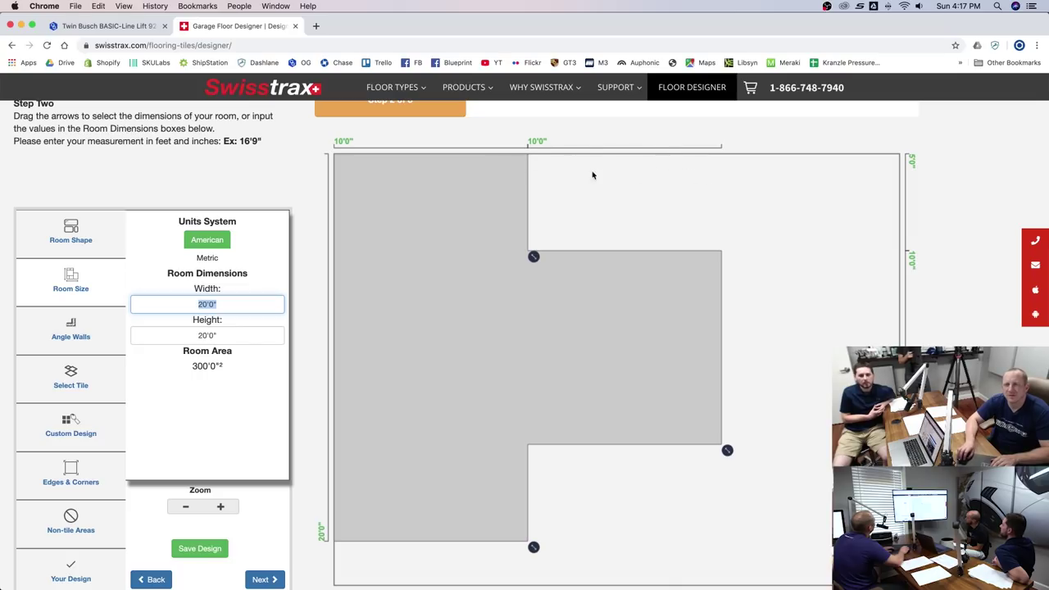
- Set both the room's width and height to 31'0"
key("Return")
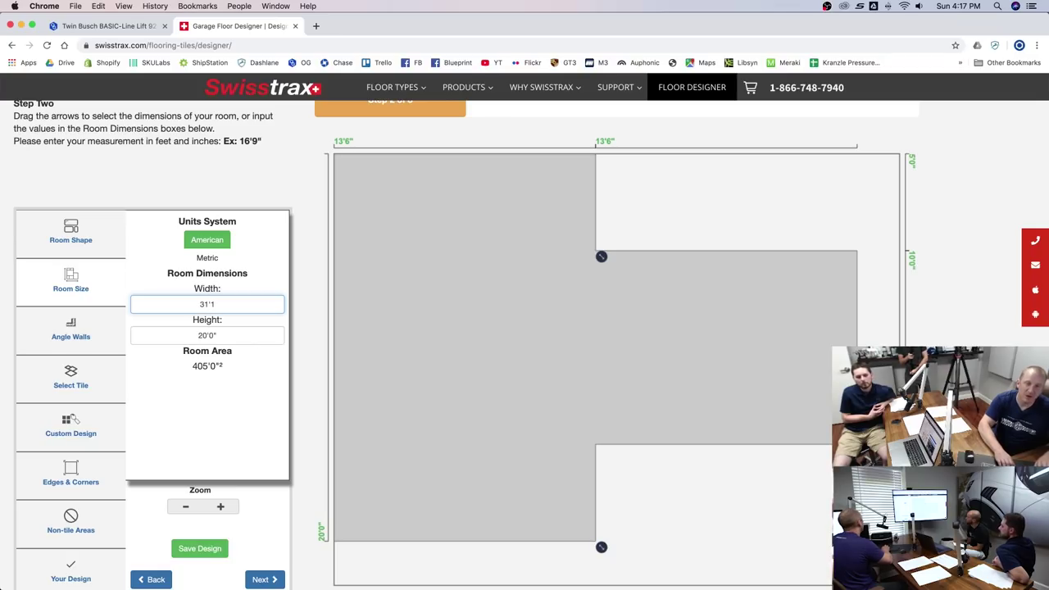
type("\"")
left_click(243, 335)
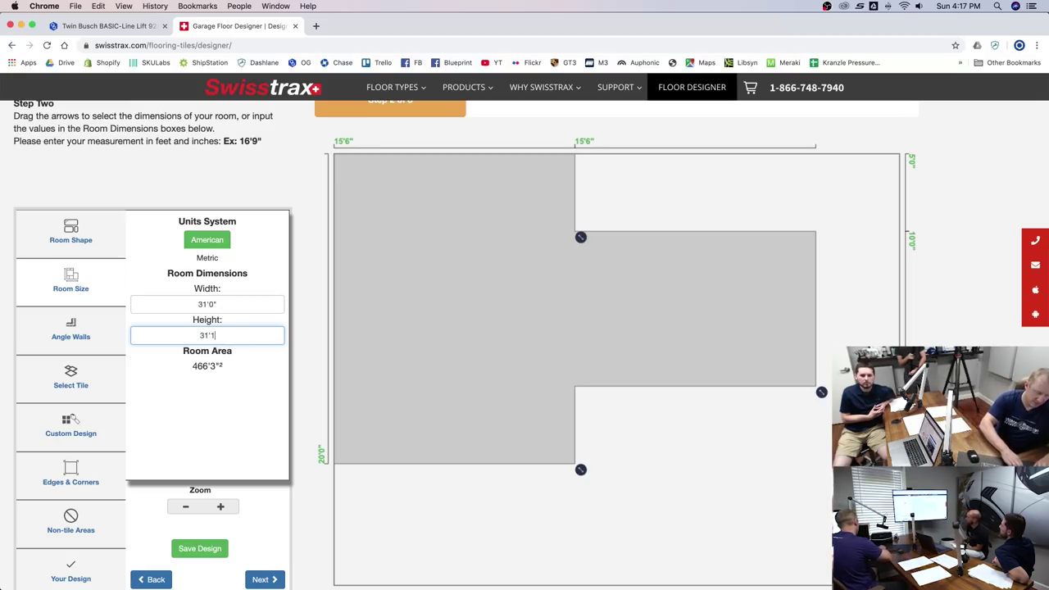
left_click(223, 303)
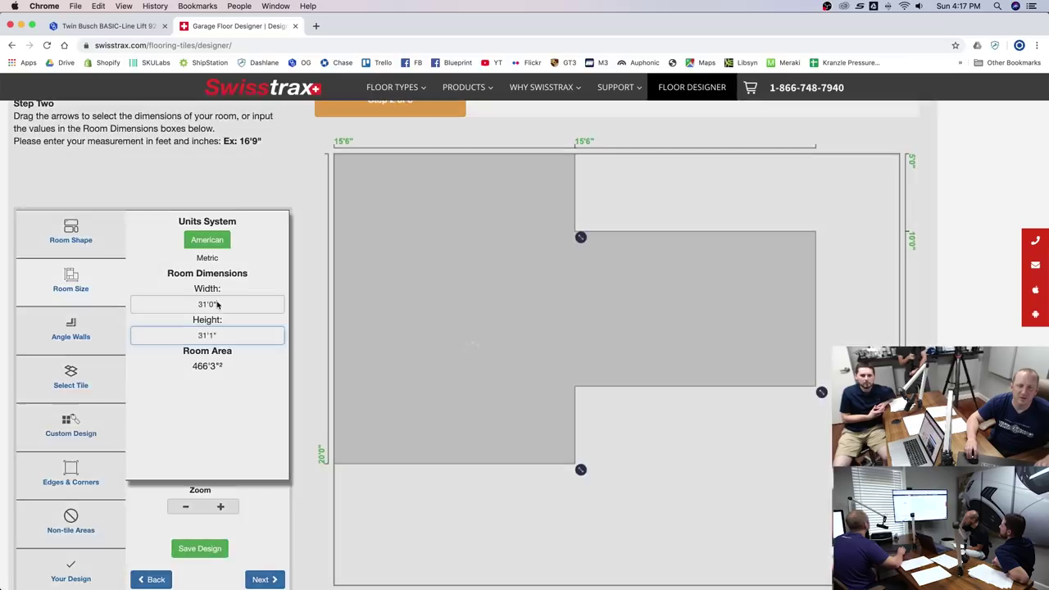
left_click(215, 335)
key("BackSpace")
type("1")
left_click(258, 368)
- Consult the garage plan in Home Designer Suite and set the room's width in the Swisstrax designer to 38'0"
left_click(219, 302)
double_click(220, 303)
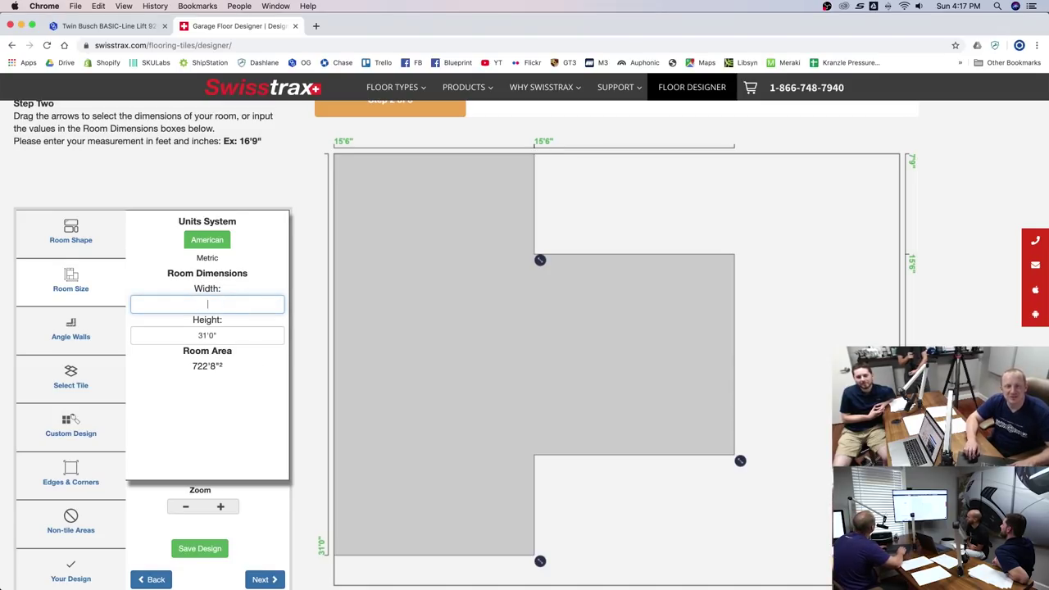
mouse_move(368, 580)
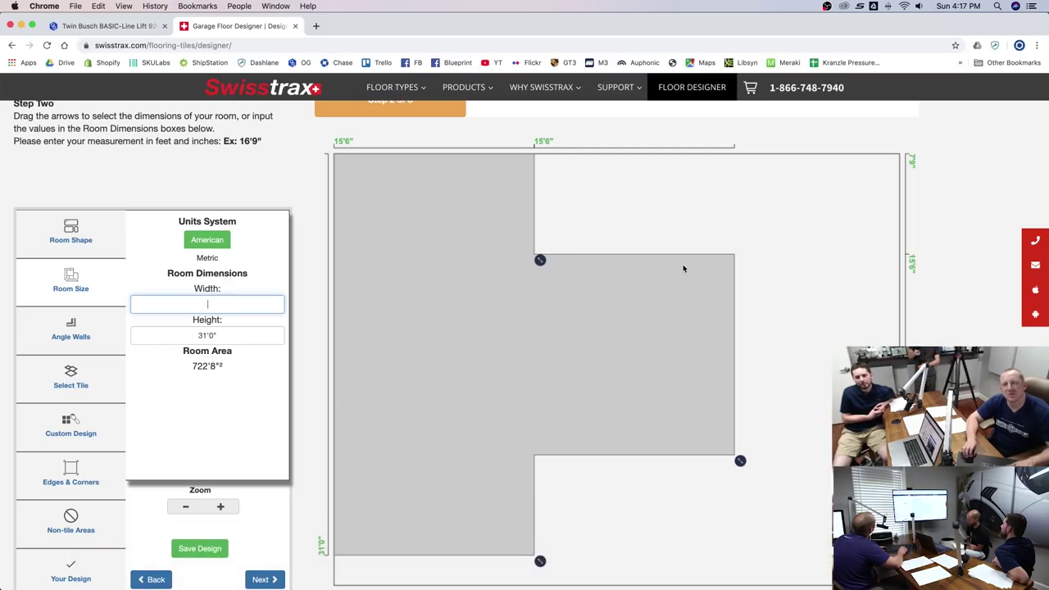
mouse_move(557, 567)
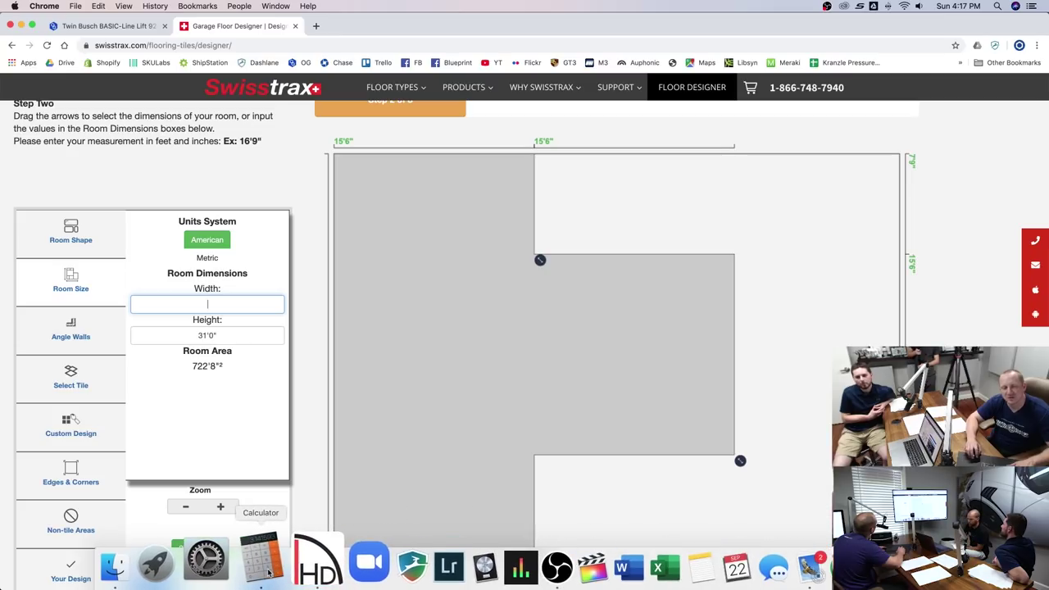
left_click(245, 563)
left_click(290, 570)
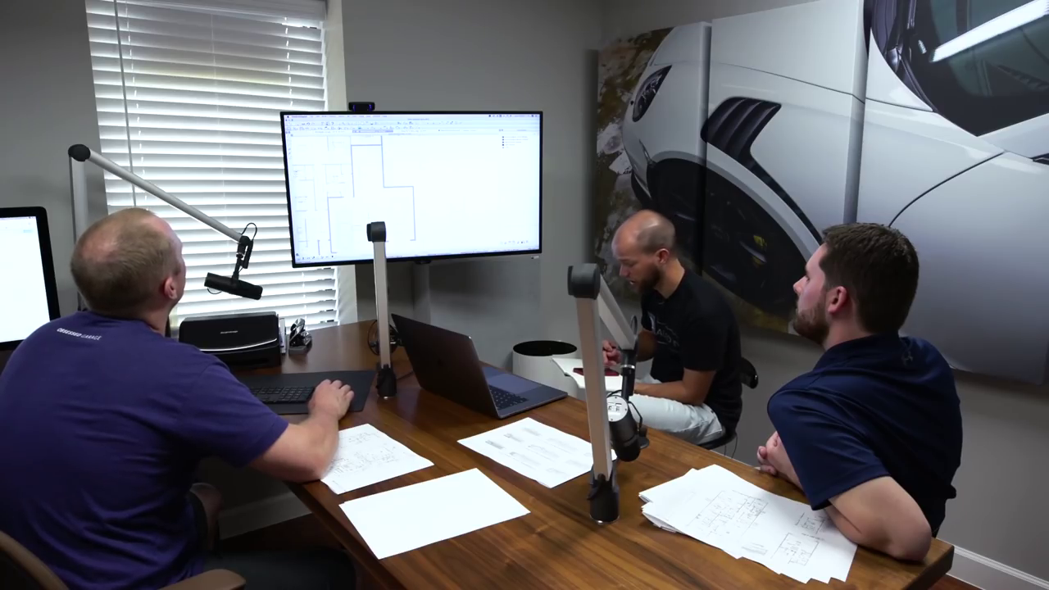
mouse_move(410, 251)
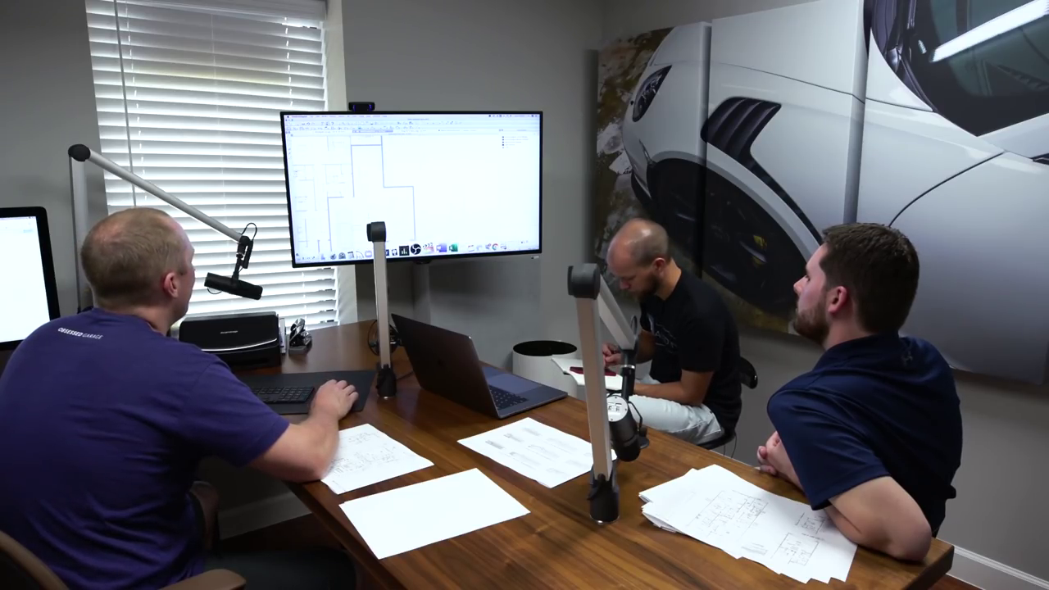
left_click(483, 246)
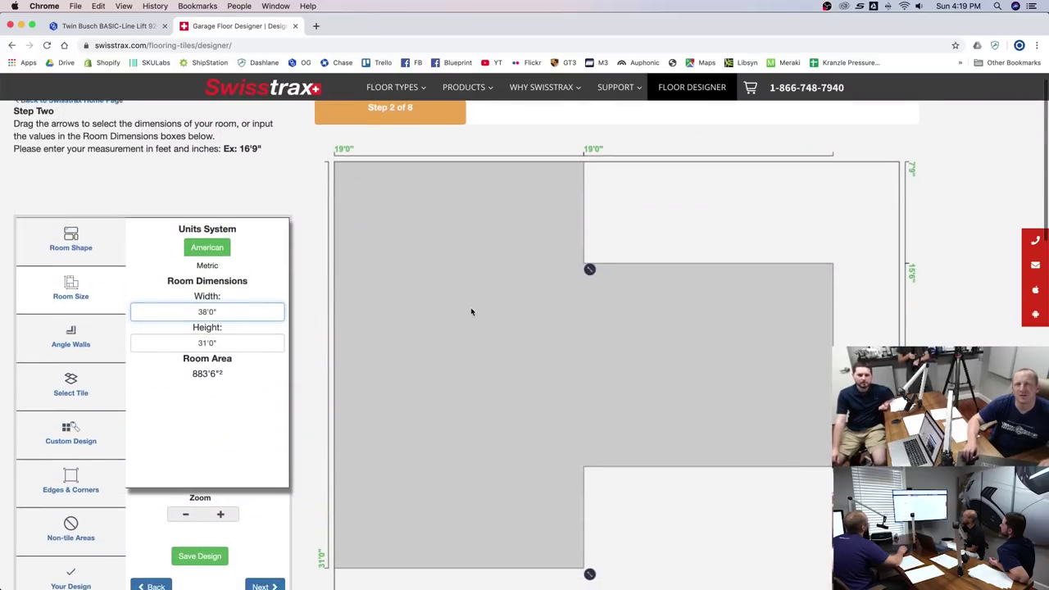
- Switch to Home Designer Suite, examine the garage's wall dimensions on the floor plan, and return to the Swisstrax designer
scroll(471, 311, "down", 1)
scroll(471, 311, "down", 1)
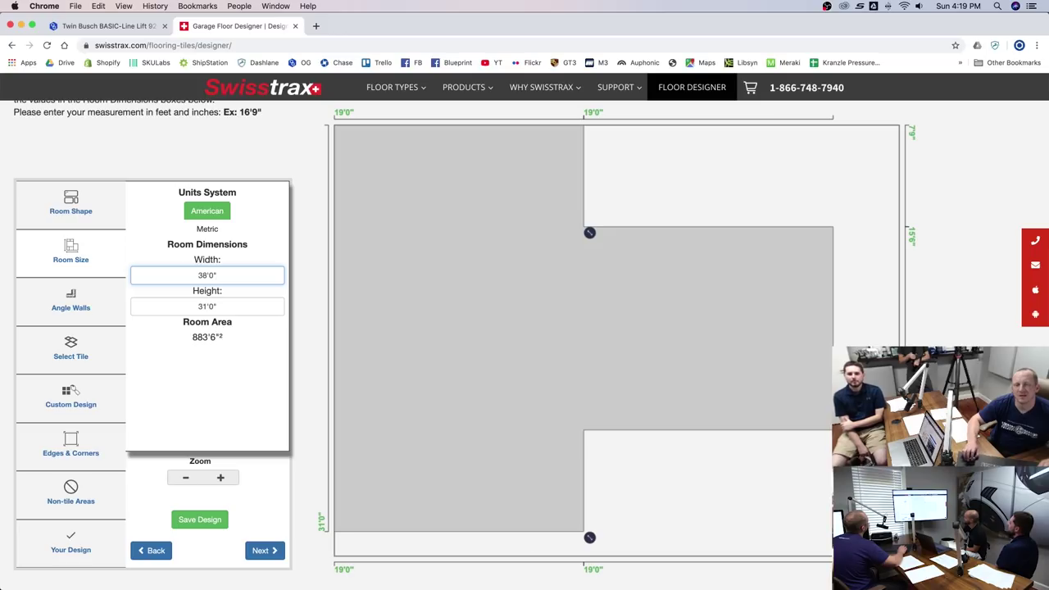
mouse_move(479, 574)
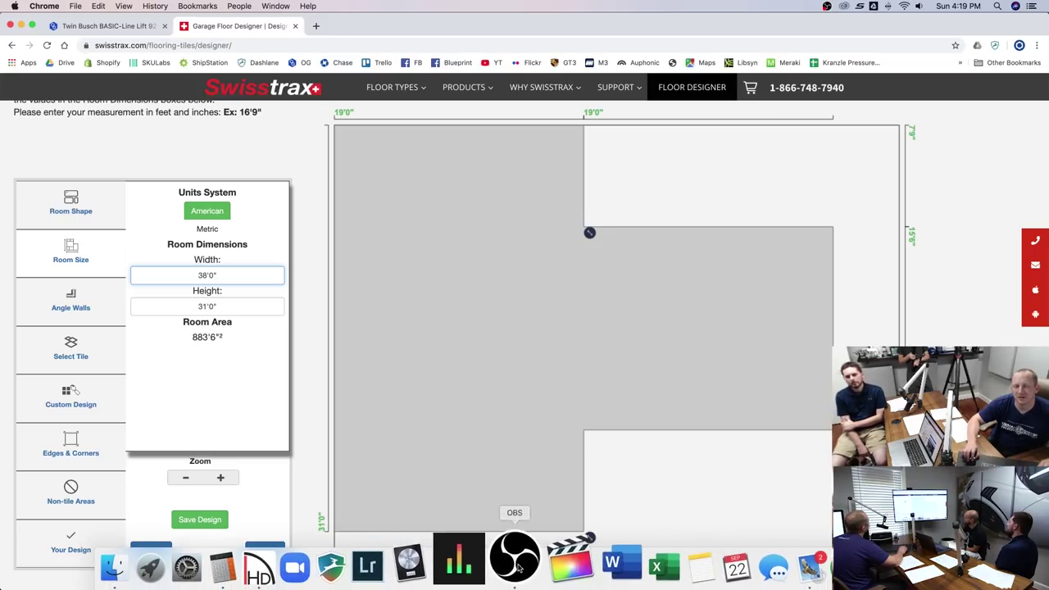
left_click(297, 565)
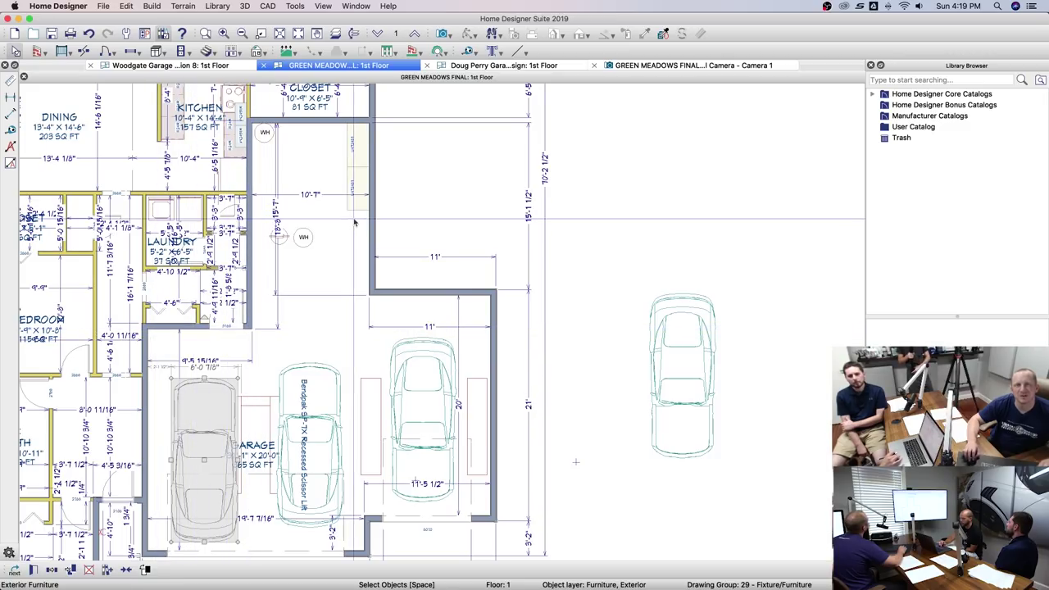
mouse_move(271, 578)
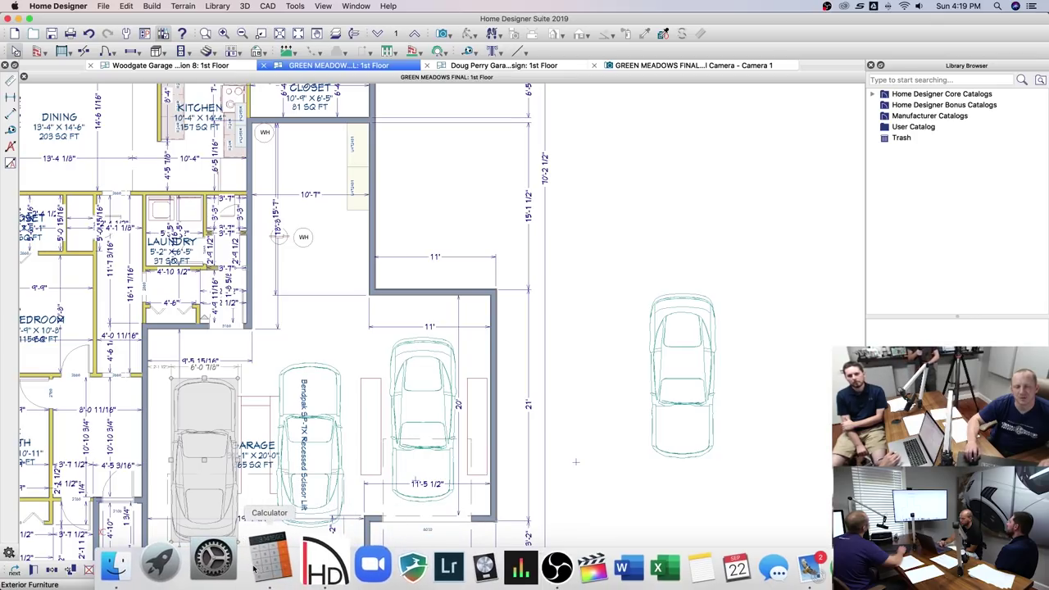
left_click(807, 559)
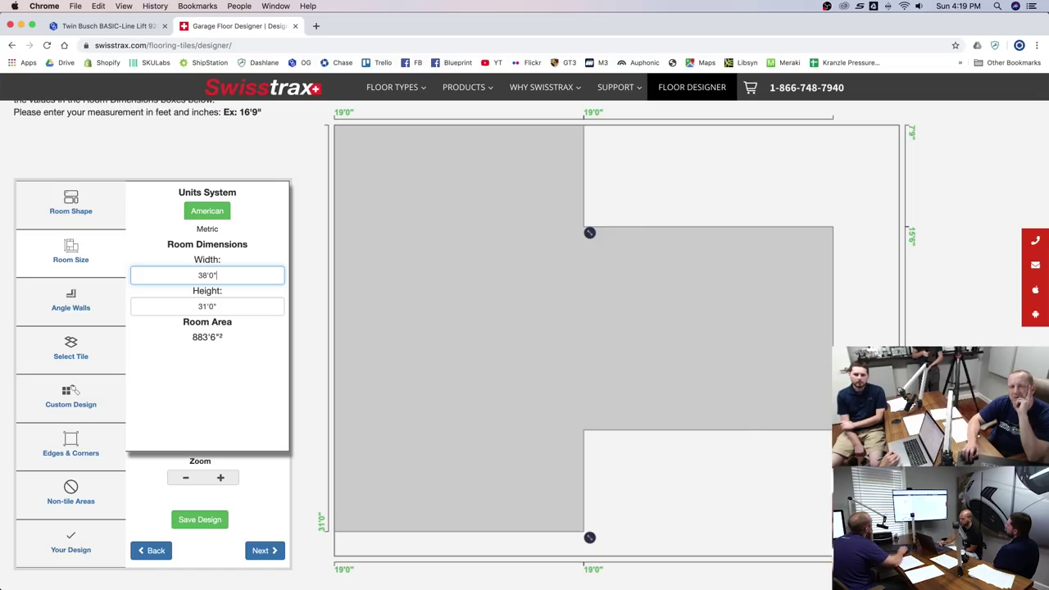
- Reshape the room outline with the upper inner corner at 25'2", the lower inner corner at 20'1" and an overall width of 37'4"
left_click_drag(590, 233, 675, 237)
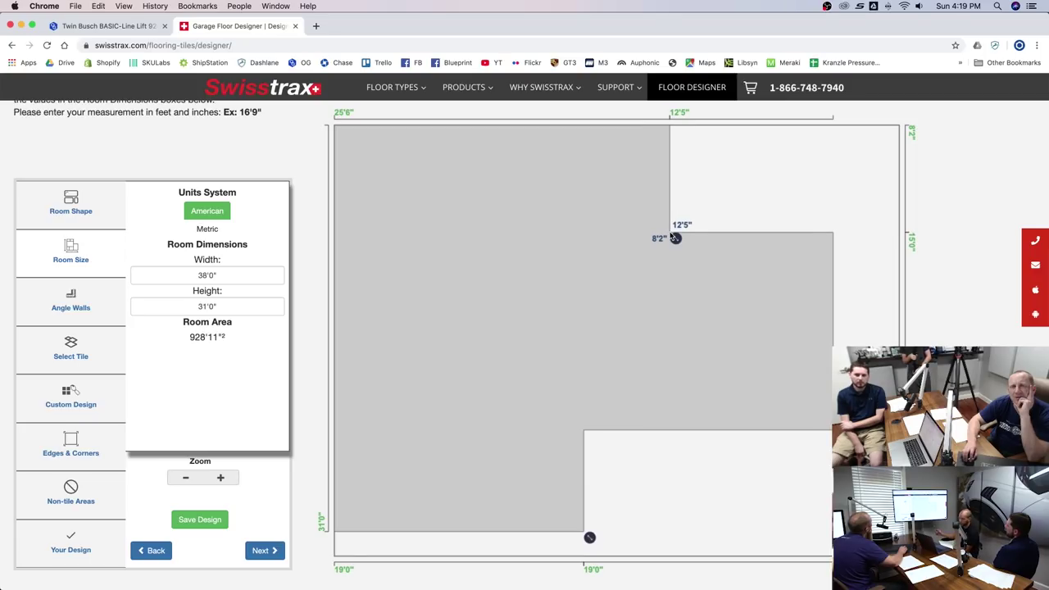
left_click_drag(674, 238, 671, 238)
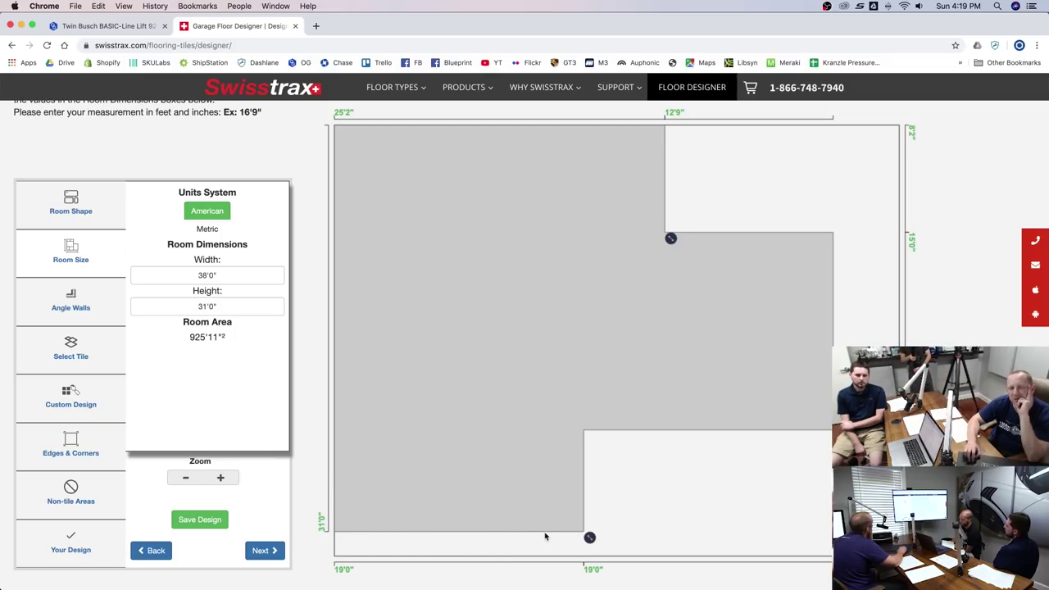
left_click_drag(589, 537, 603, 542)
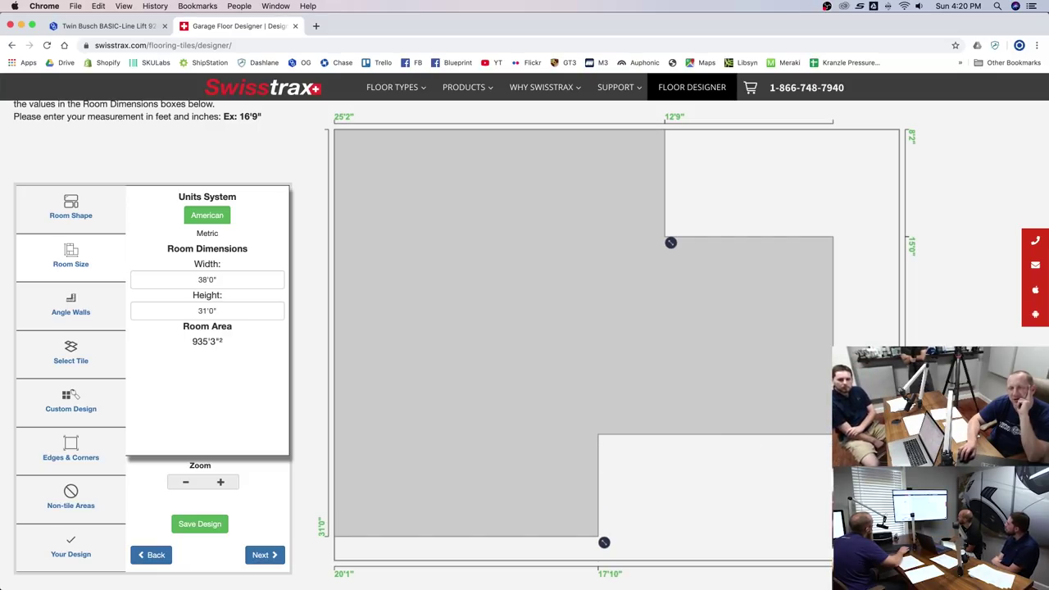
left_click_drag(833, 434, 827, 397)
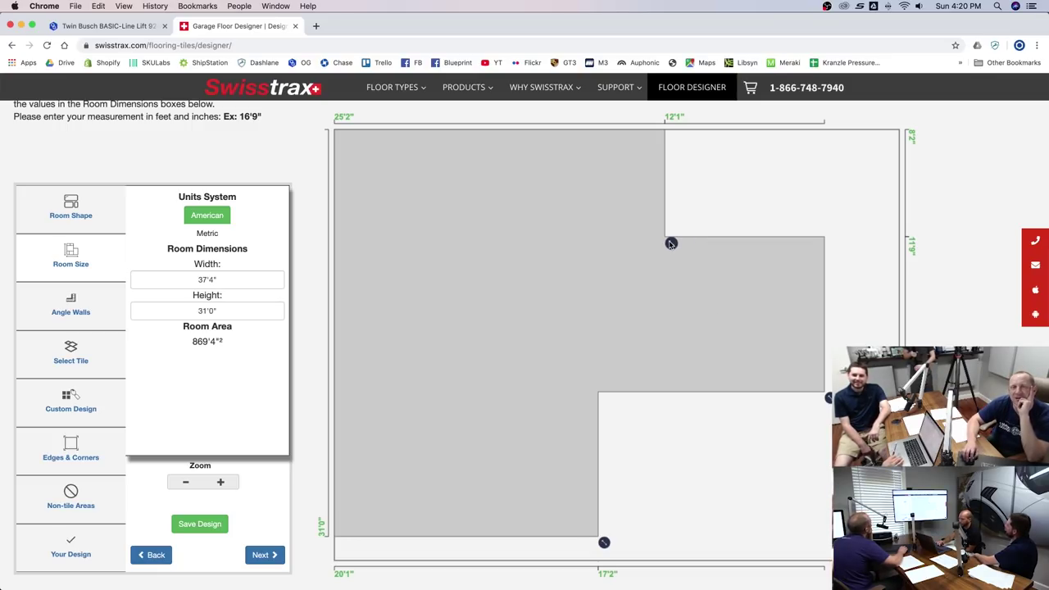
- Move the room's upper inner corner to 20'1" from the left wall and 9'4" below the upper edge
left_click_drag(670, 244, 659, 252)
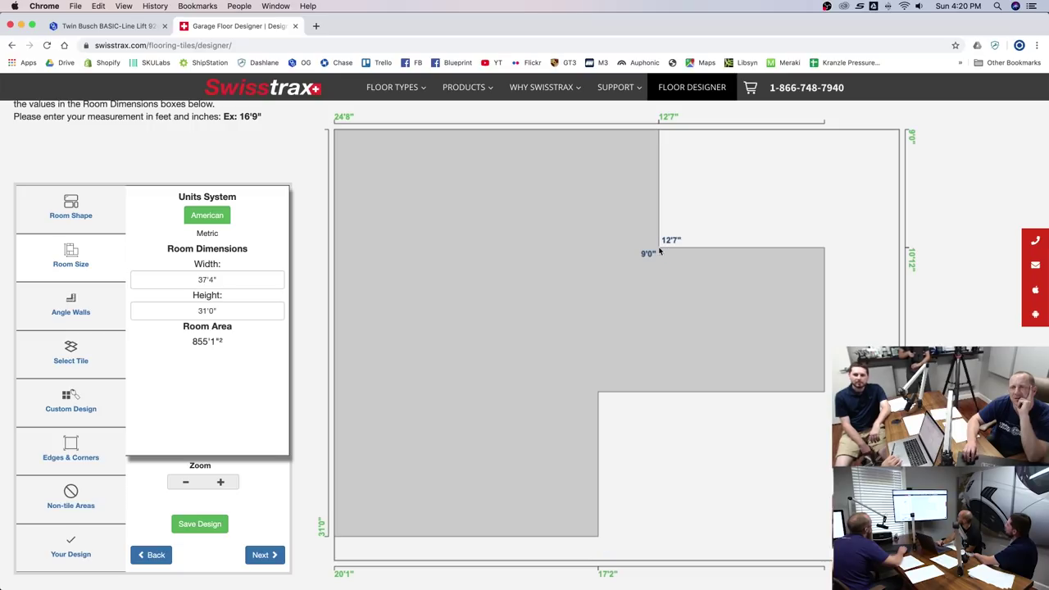
left_click_drag(659, 250, 663, 252)
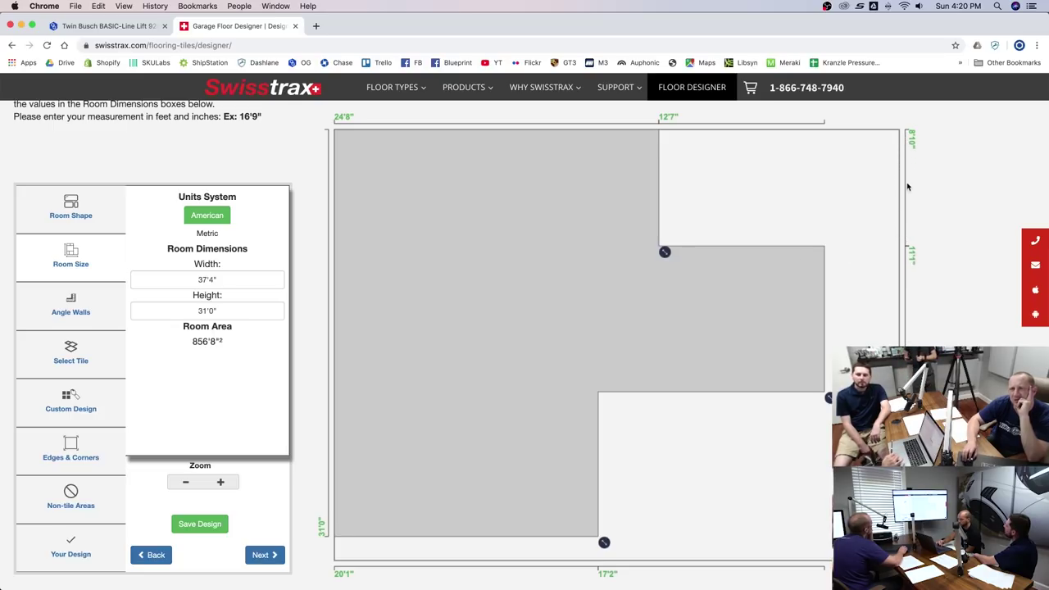
mouse_move(664, 252)
left_mouse_down()
mouse_move(667, 235)
mouse_move(668, 253)
left_mouse_up()
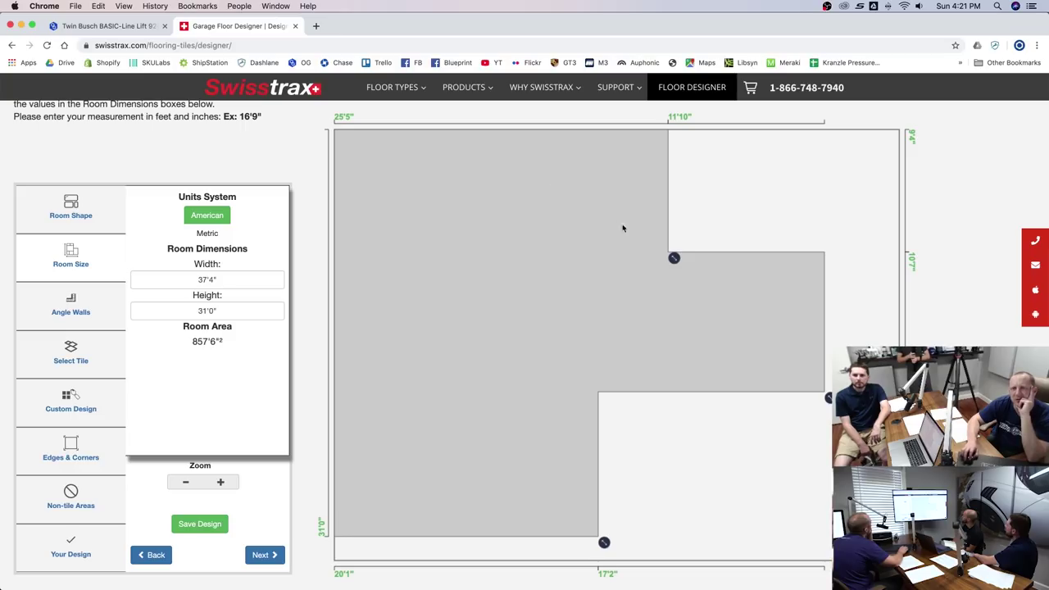
left_click_drag(675, 259, 623, 257)
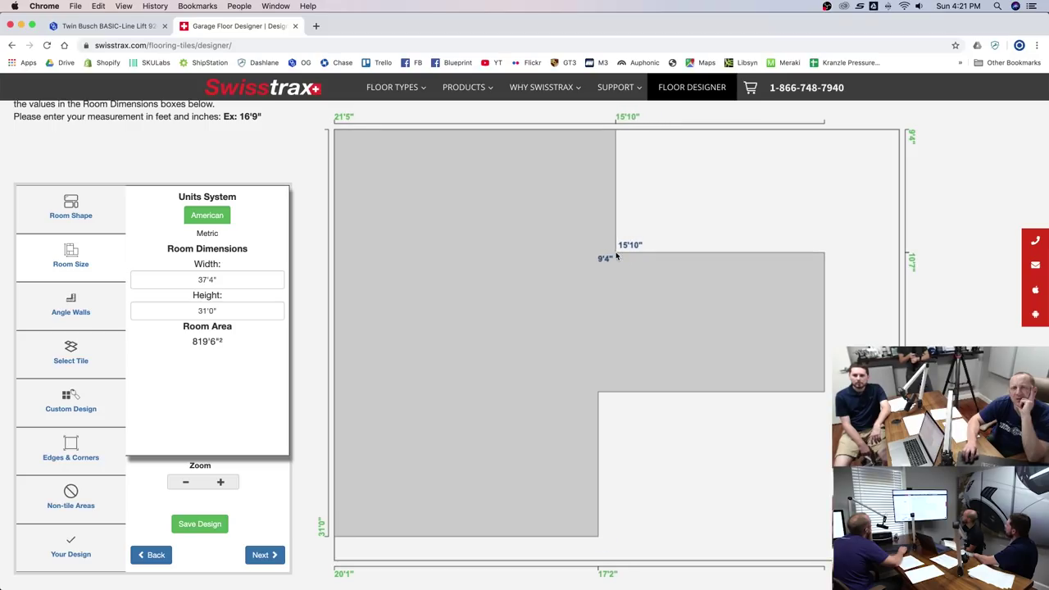
left_click_drag(610, 256, 603, 258)
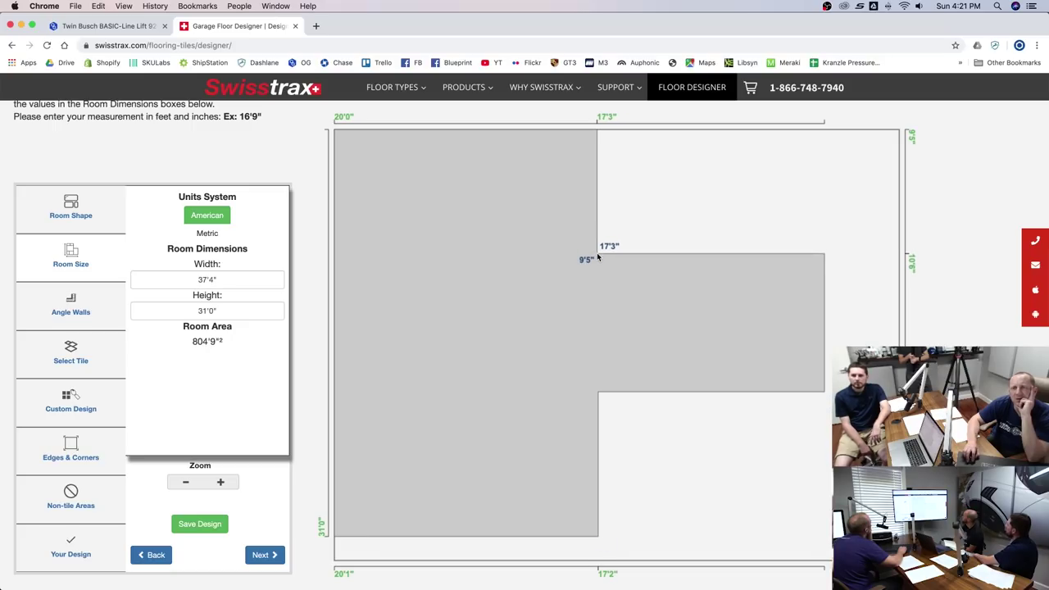
left_click_drag(602, 259, 599, 257)
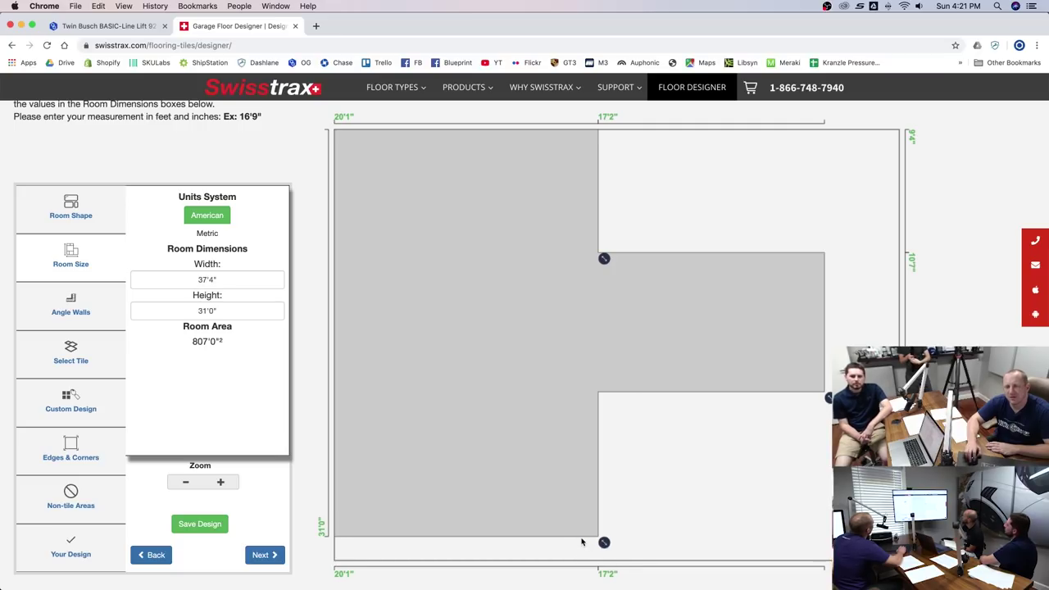
- Switch to Home Designer Suite and compare the room outline with the garage floor plan
mouse_move(578, 583)
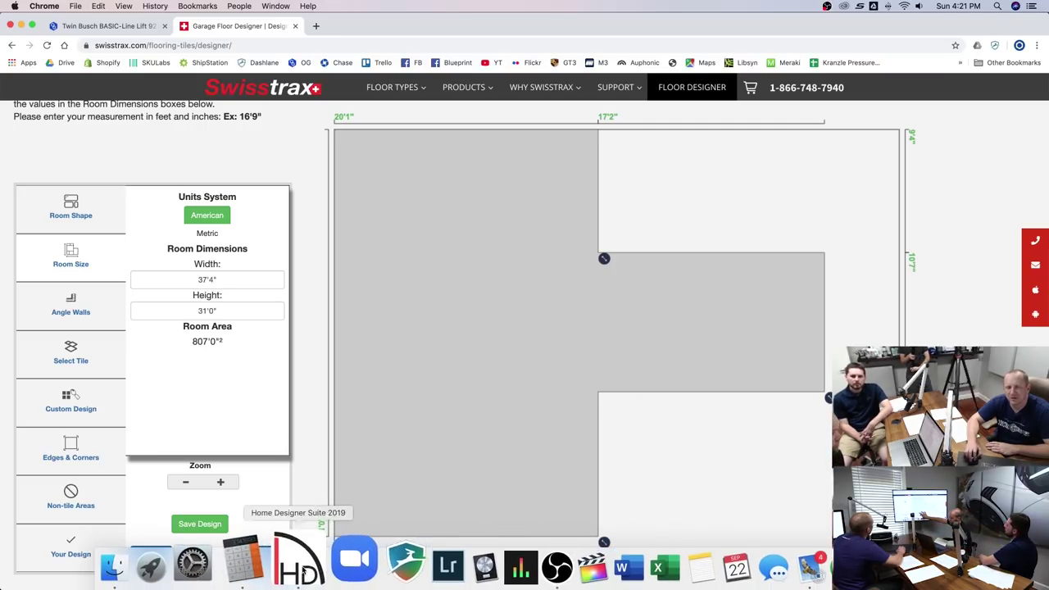
left_click(308, 562)
scroll(261, 319, "up", 3)
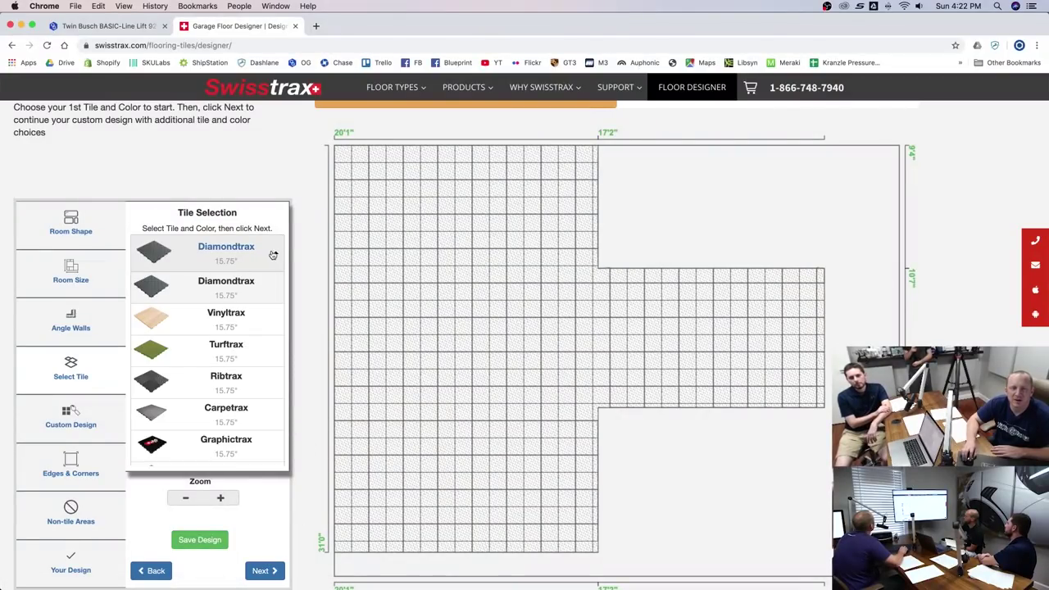
- Choose Ribtrax tiles in Slate Grey for the whole floor and continue to the custom design stage
scroll(227, 350, "down", 1)
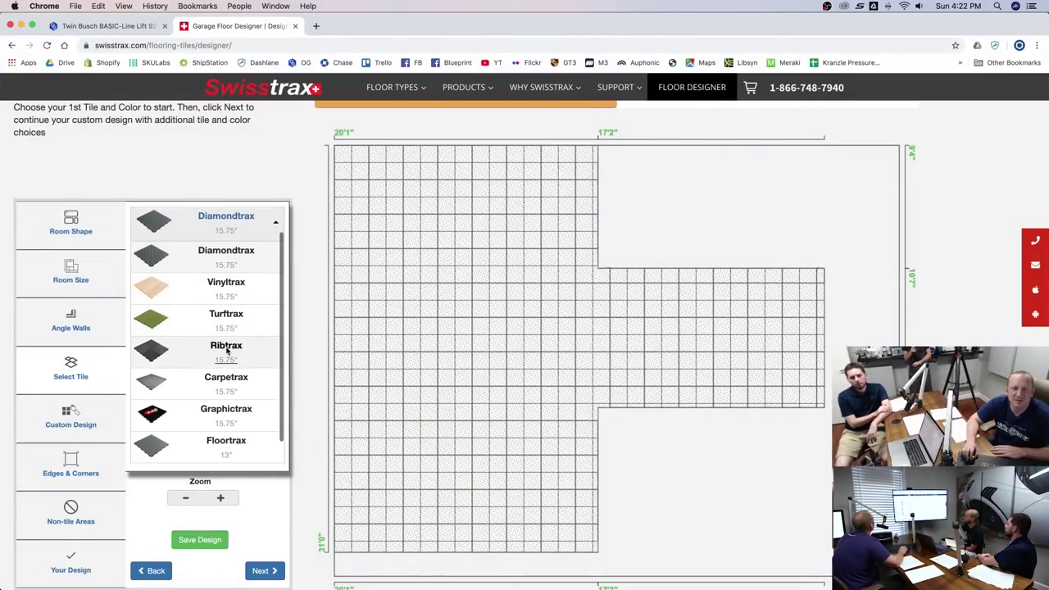
left_click(227, 350)
left_click(275, 290)
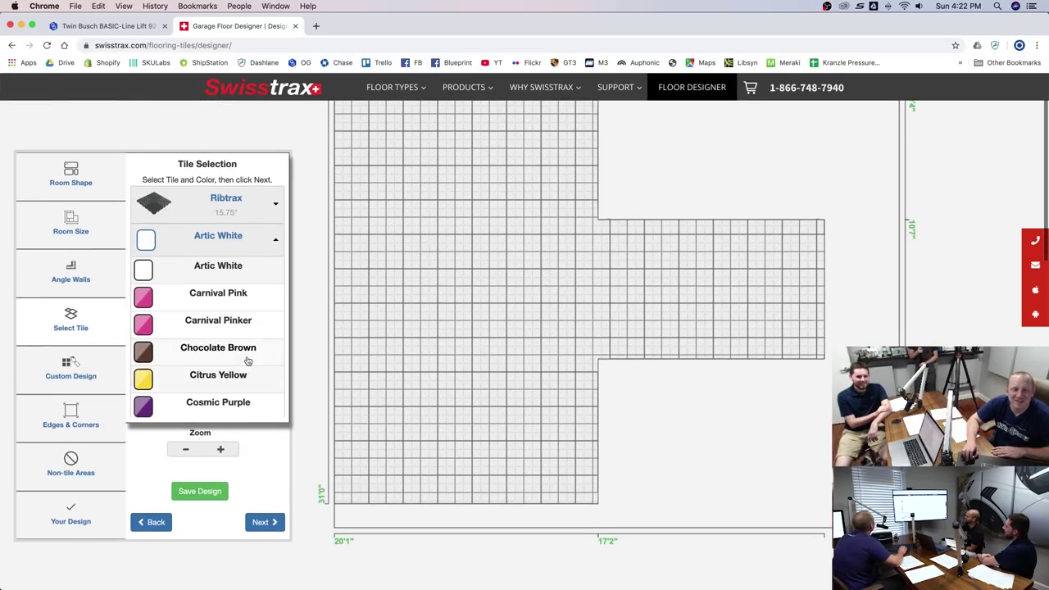
scroll(236, 325, "down", 1)
scroll(180, 360, "down", 3)
scroll(194, 358, "down", 5)
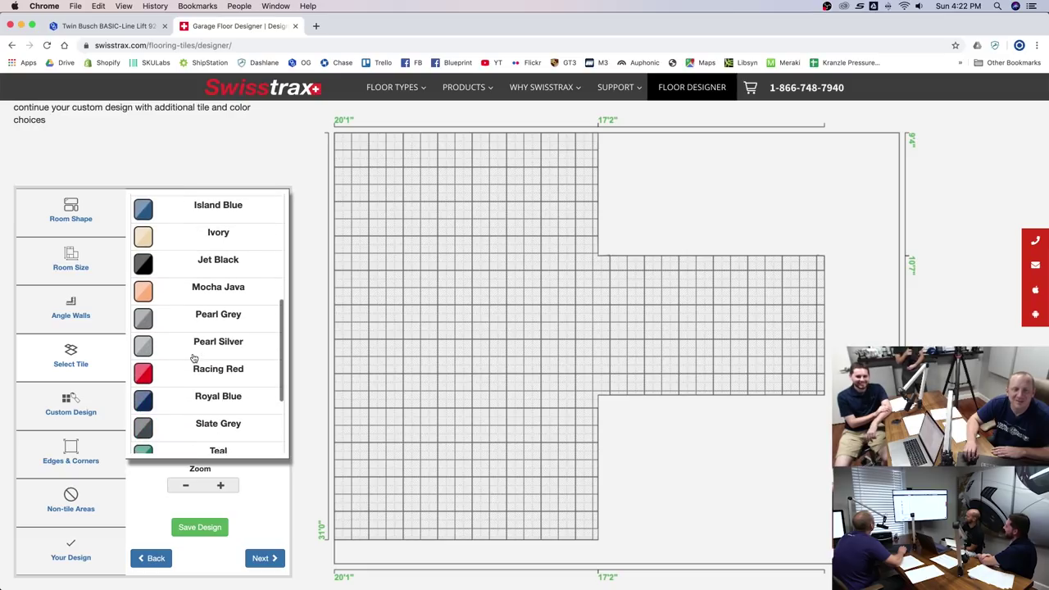
left_click(203, 365)
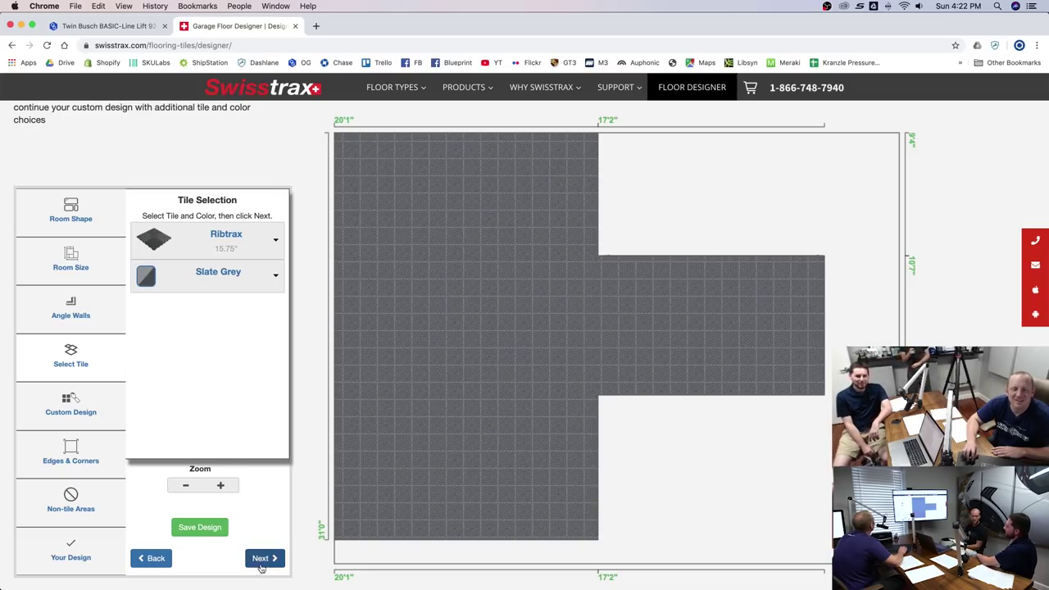
left_click(262, 558)
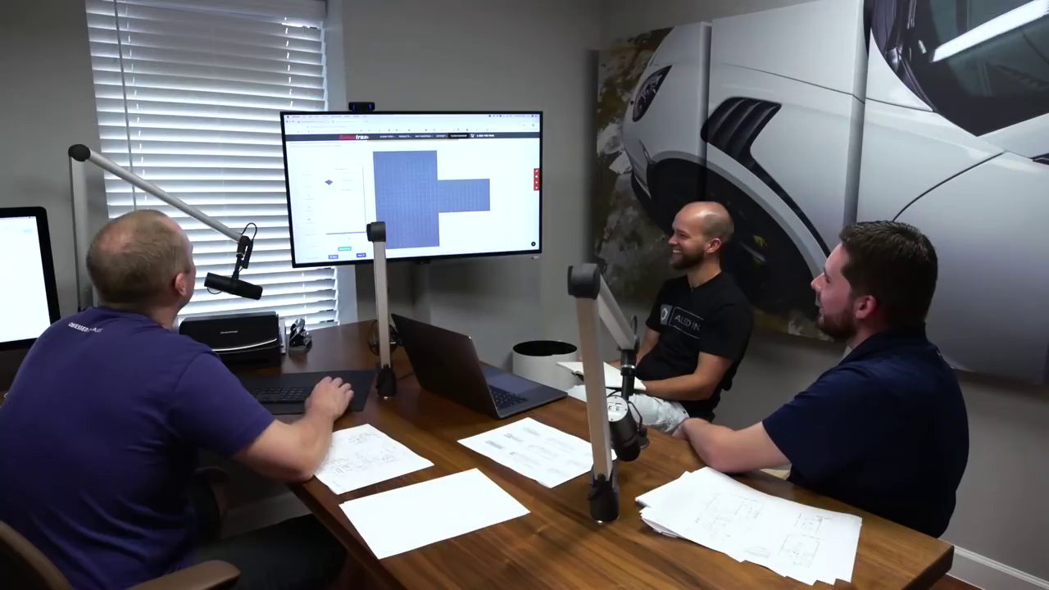
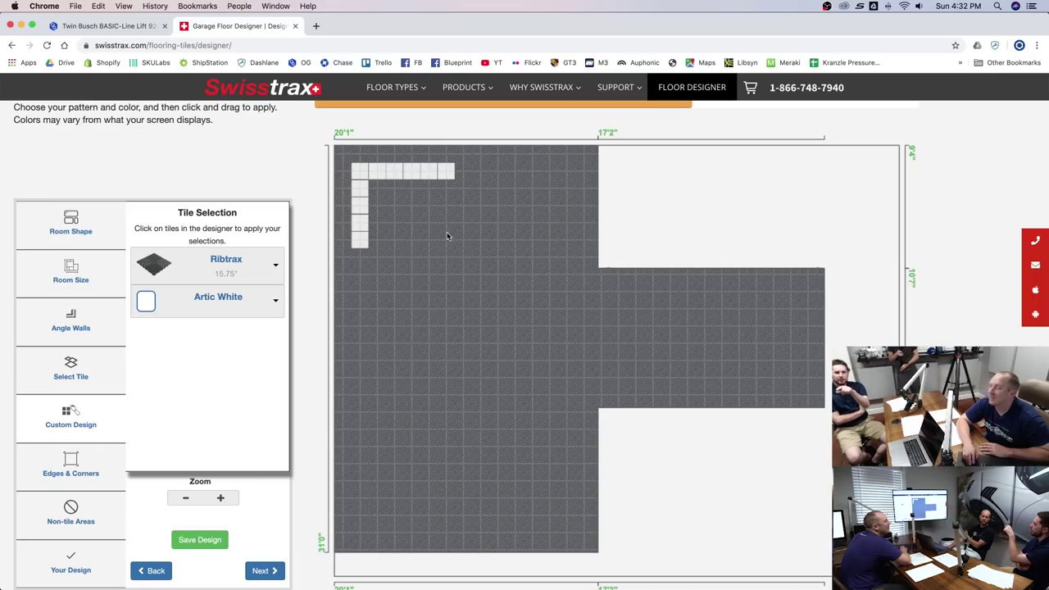
- Complete the Artic White border one tile inside the walls, following the main area and the narrower wing back to the existing upper row
left_click(359, 254)
left_click_drag(358, 273, 359, 355)
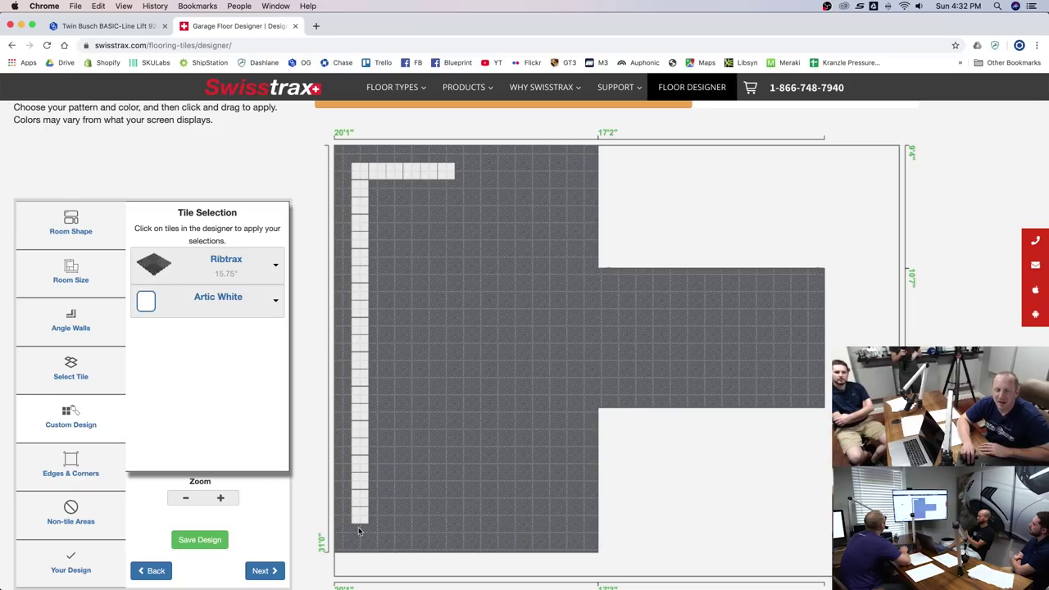
mouse_move(385, 533)
left_mouse_down()
mouse_move(565, 531)
mouse_move(563, 432)
mouse_move(542, 437)
mouse_move(542, 424)
mouse_move(563, 410)
mouse_move(566, 390)
mouse_move(687, 404)
left_mouse_up()
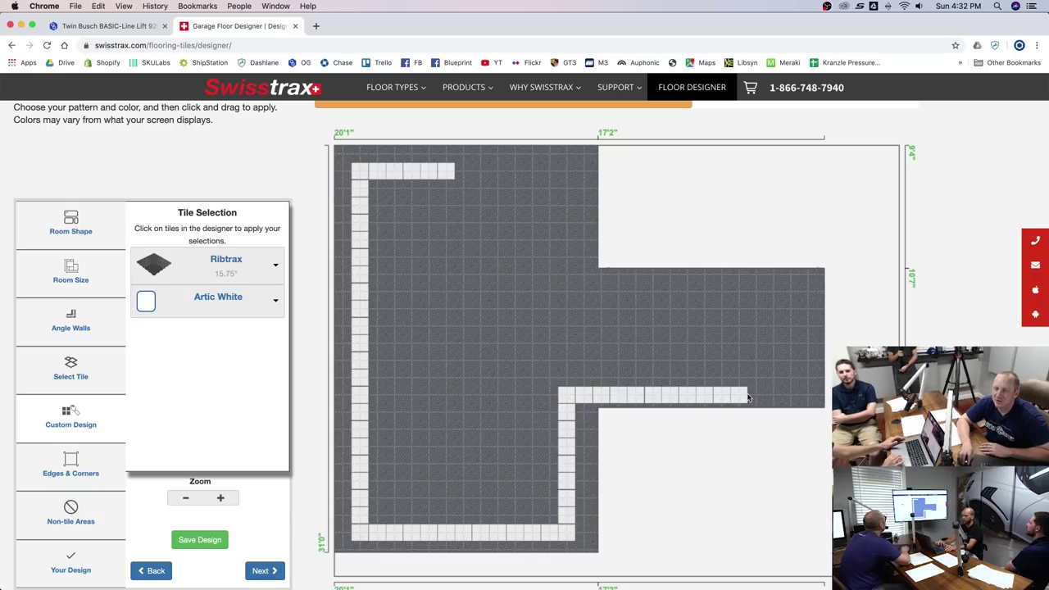
left_click_drag(787, 399, 795, 363)
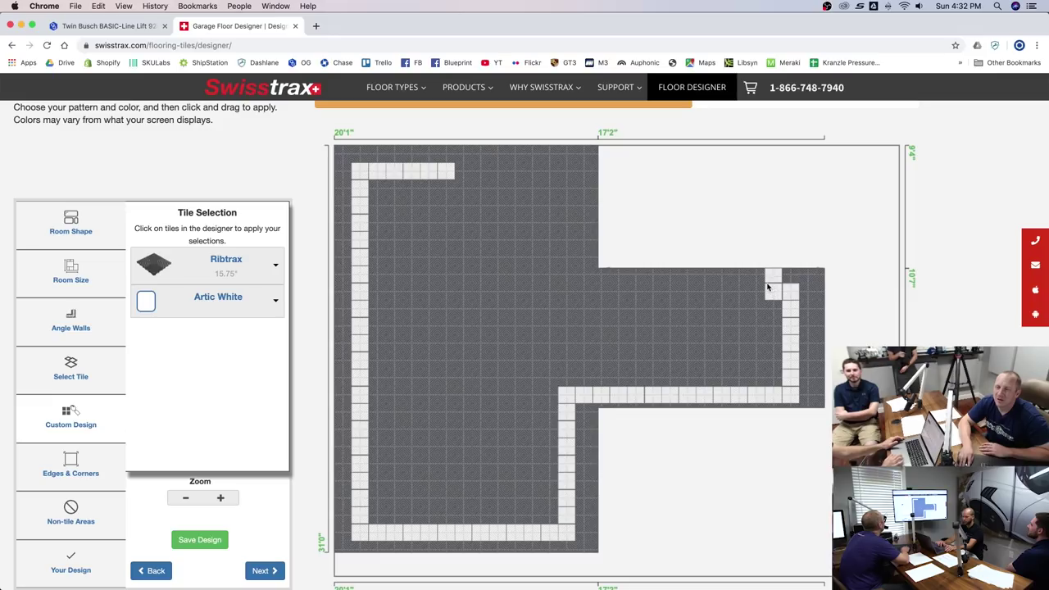
mouse_move(761, 295)
left_mouse_down()
mouse_move(600, 295)
mouse_move(565, 237)
mouse_move(563, 200)
mouse_move(529, 169)
mouse_move(464, 174)
left_mouse_up()
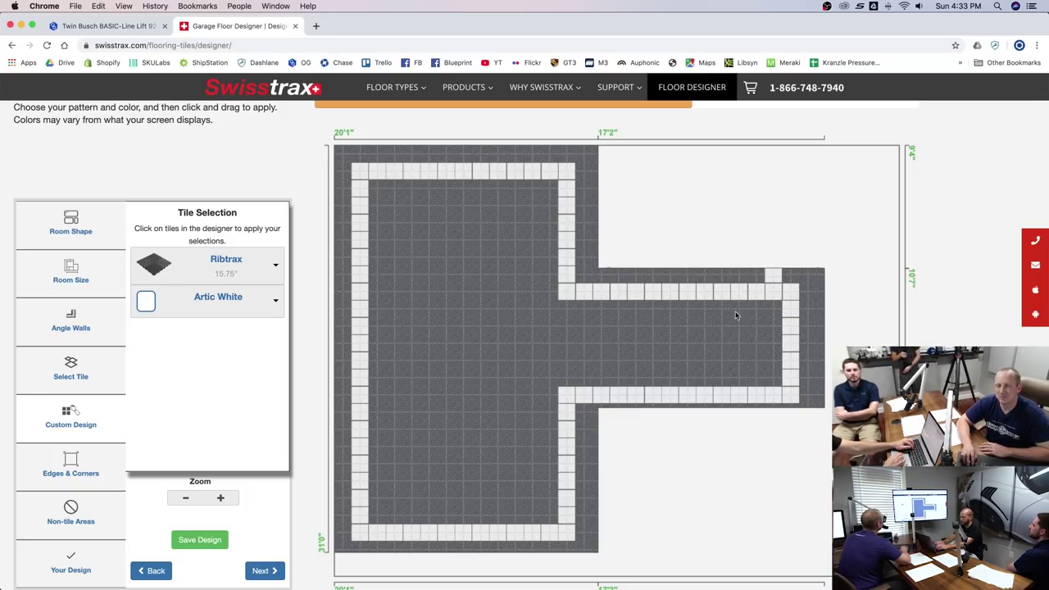
- Choose Slate Grey and recolor the stray white tile outside the border on the wing's upper edge
left_click(274, 304)
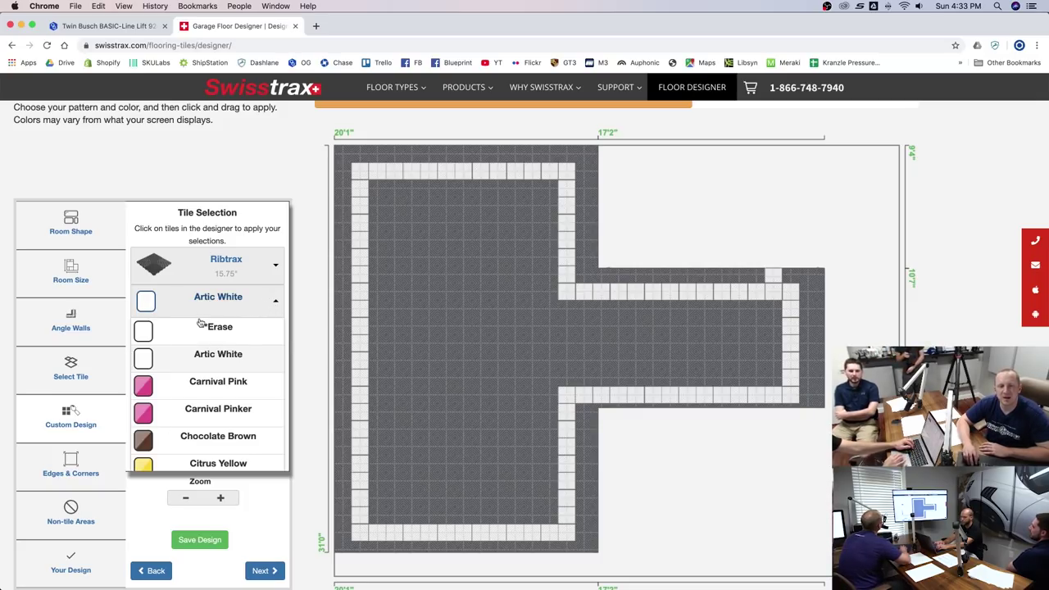
scroll(215, 381, "down", 3)
scroll(215, 381, "down", 4)
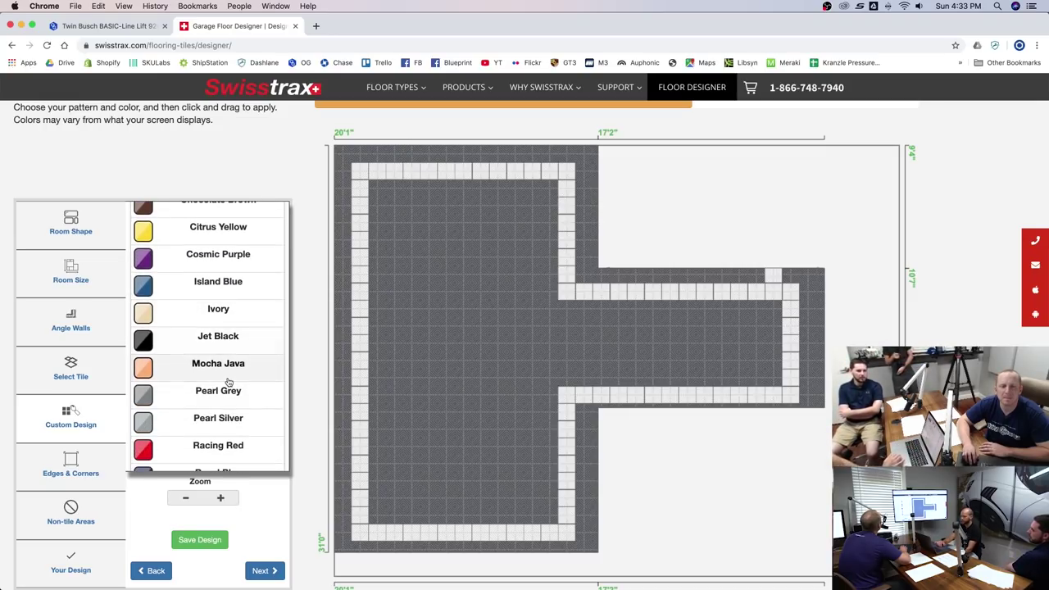
scroll(218, 403, "down", 4)
scroll(218, 403, "up", 1)
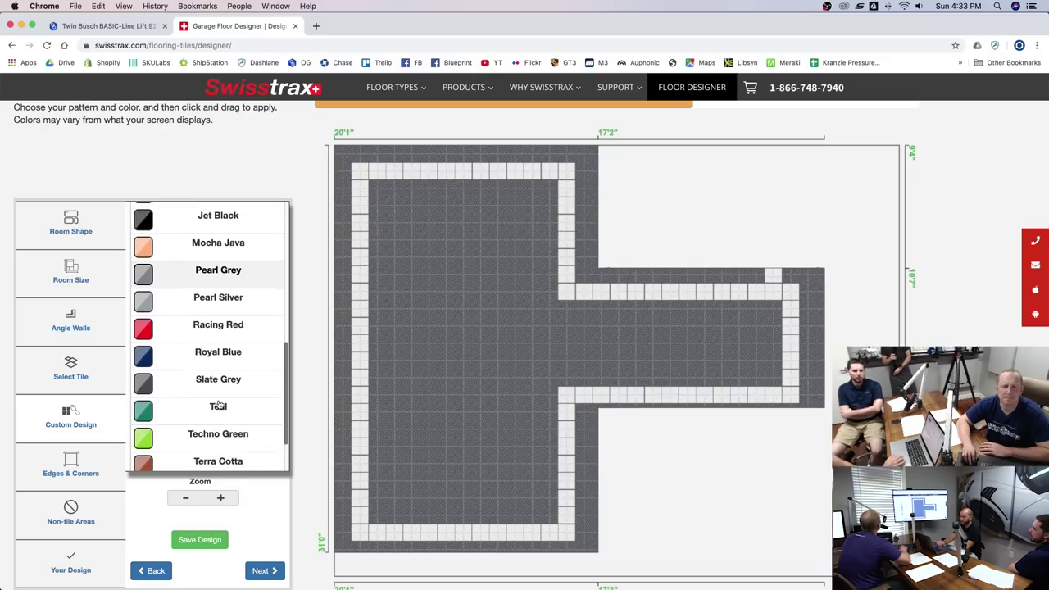
left_click(221, 391)
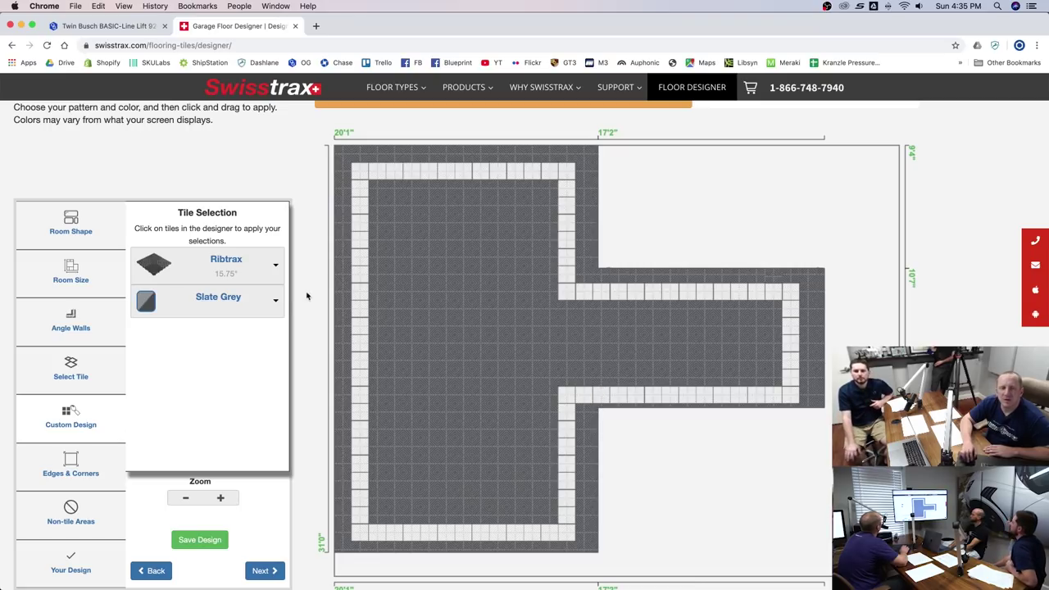
- Fill the narrower wing's interior, inside the white border, with Jet Black tiles
left_click(275, 301)
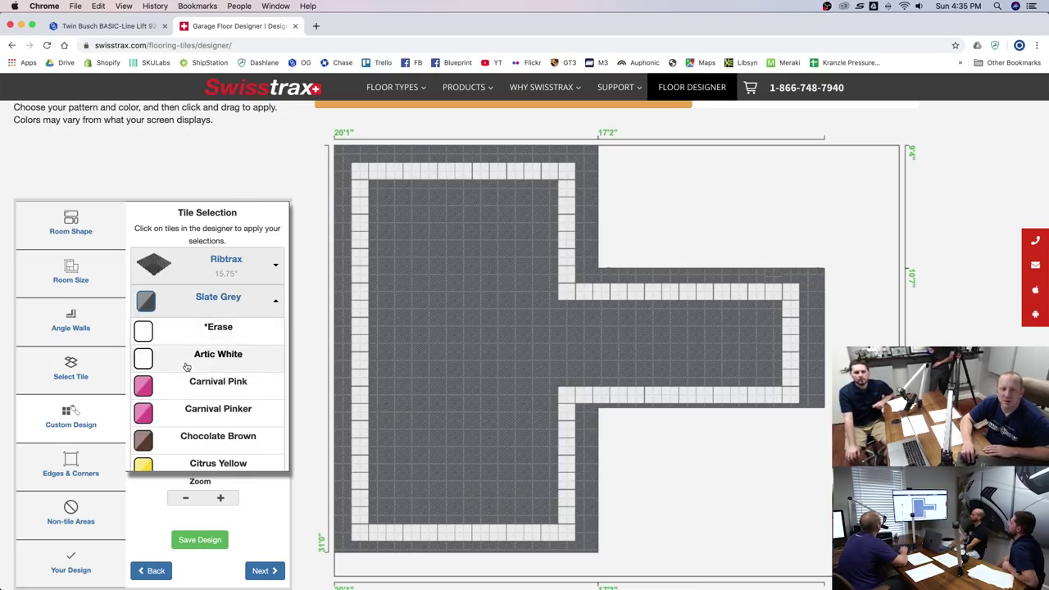
scroll(188, 365, "down", 5)
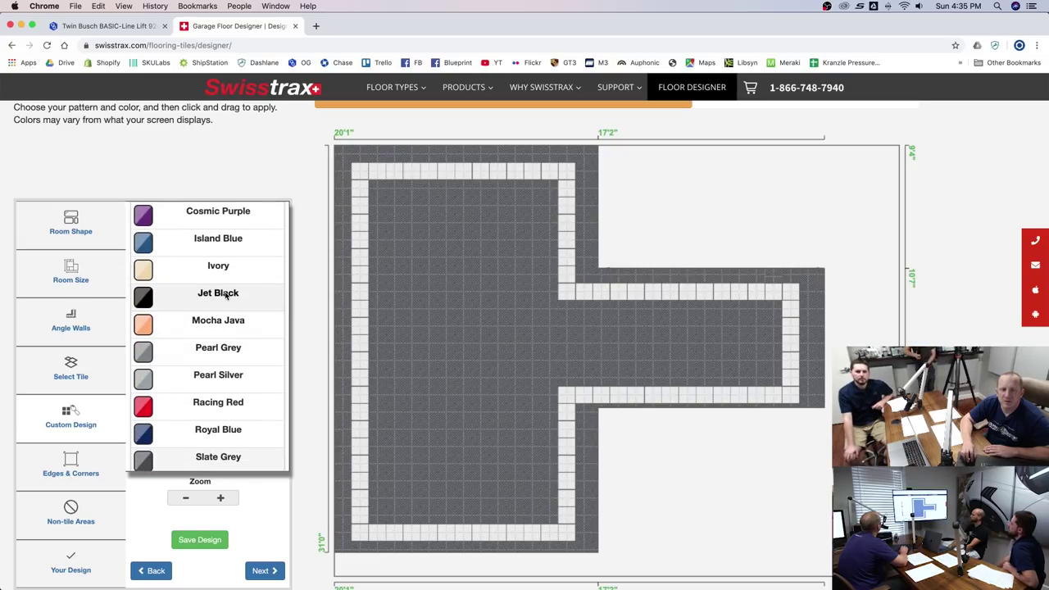
left_click(218, 295)
left_click(587, 310)
mouse_move(599, 311)
left_mouse_down()
mouse_move(770, 305)
mouse_move(774, 375)
mouse_move(589, 381)
mouse_move(592, 325)
mouse_move(748, 328)
left_mouse_up()
left_click_drag(726, 366, 612, 361)
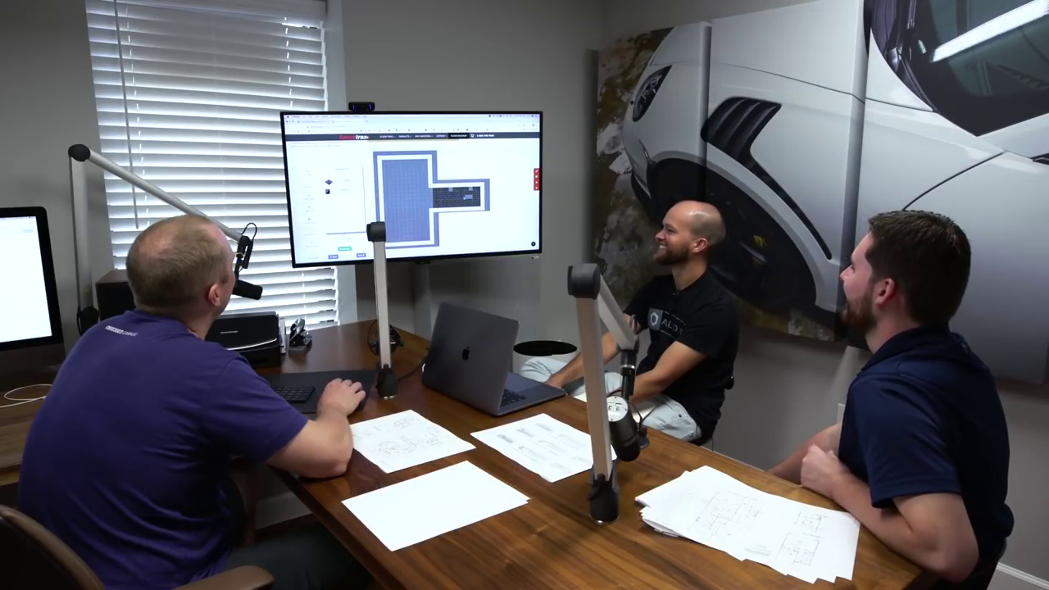
left_click_drag(468, 196, 453, 190)
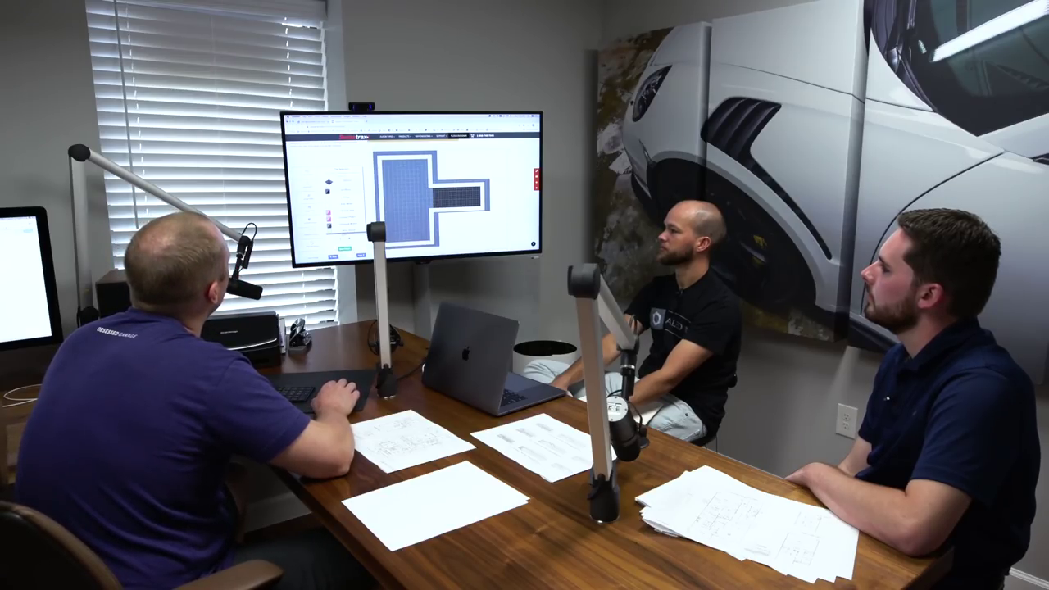
- Browse the available Ribtrax tile colors, including Turf Green, without painting any tiles
scroll(206, 370, "down", 5)
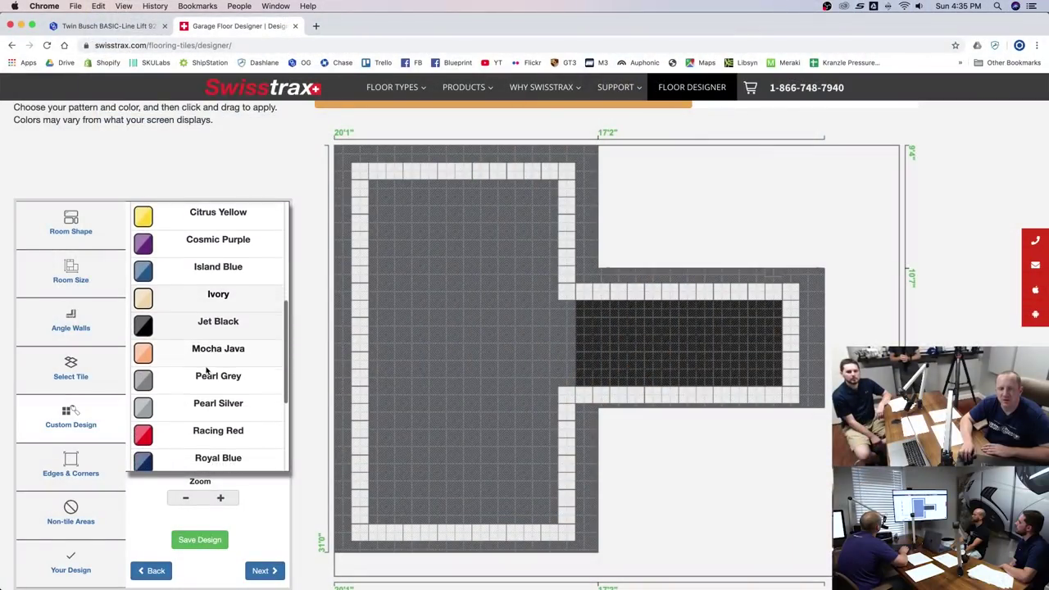
scroll(205, 372, "down", 1)
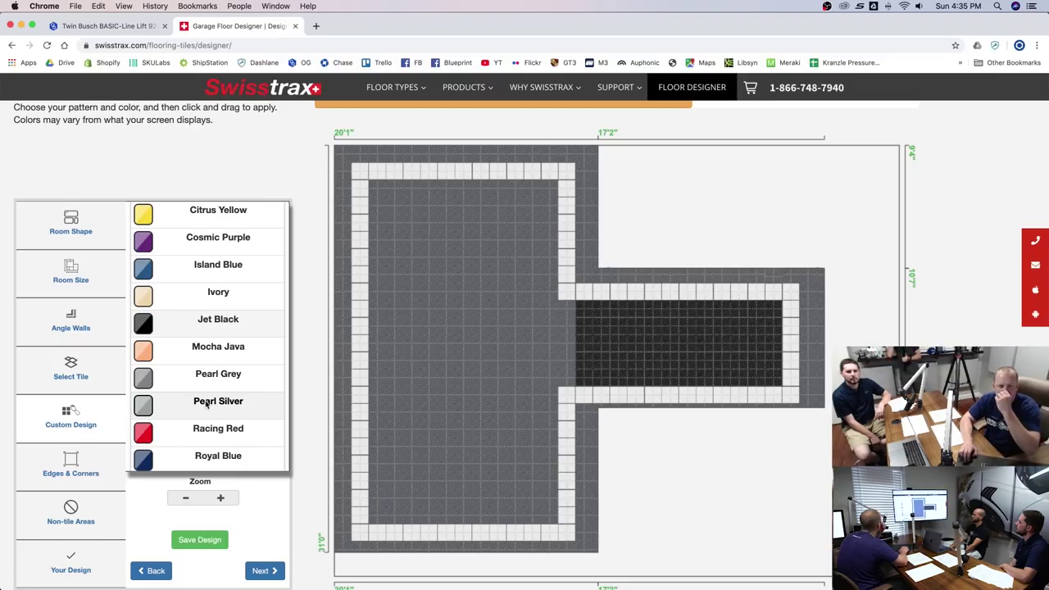
scroll(211, 399, "down", 6)
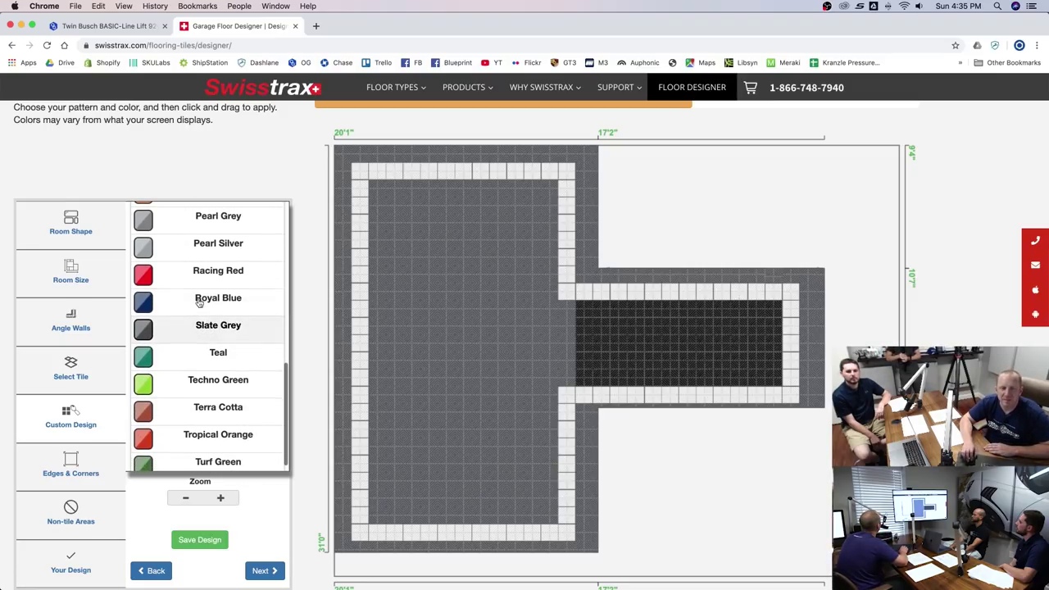
scroll(227, 399, "down", 5)
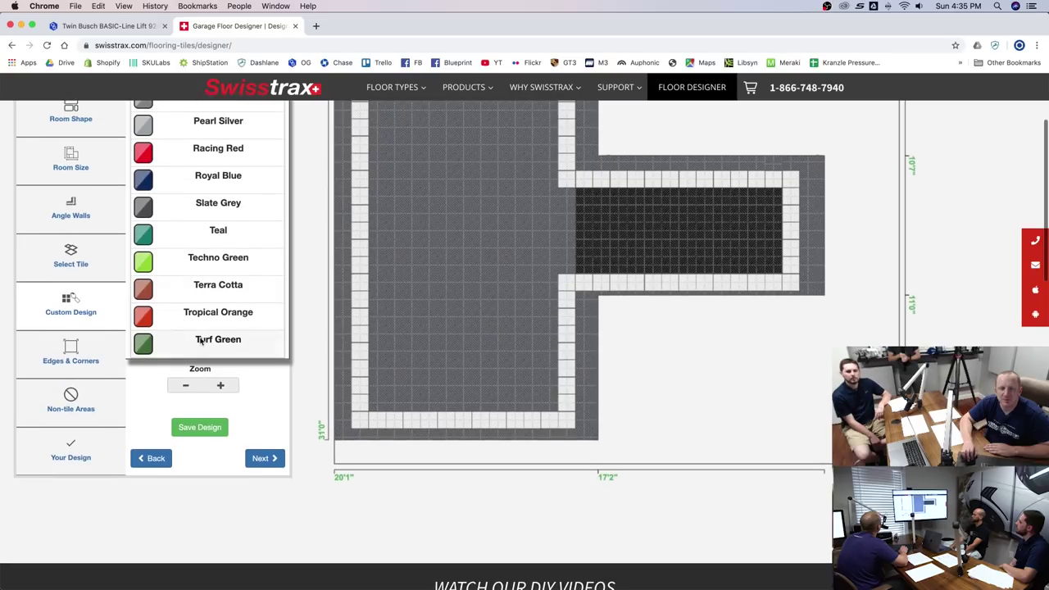
left_click(201, 339)
scroll(225, 290, "up", 2)
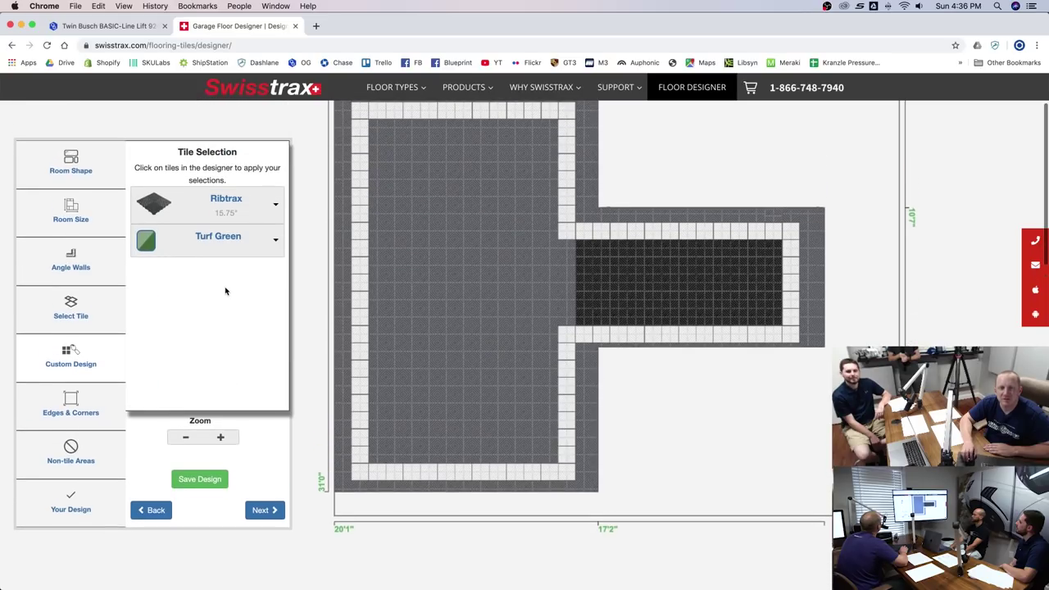
left_click(225, 240)
scroll(192, 357, "down", 4)
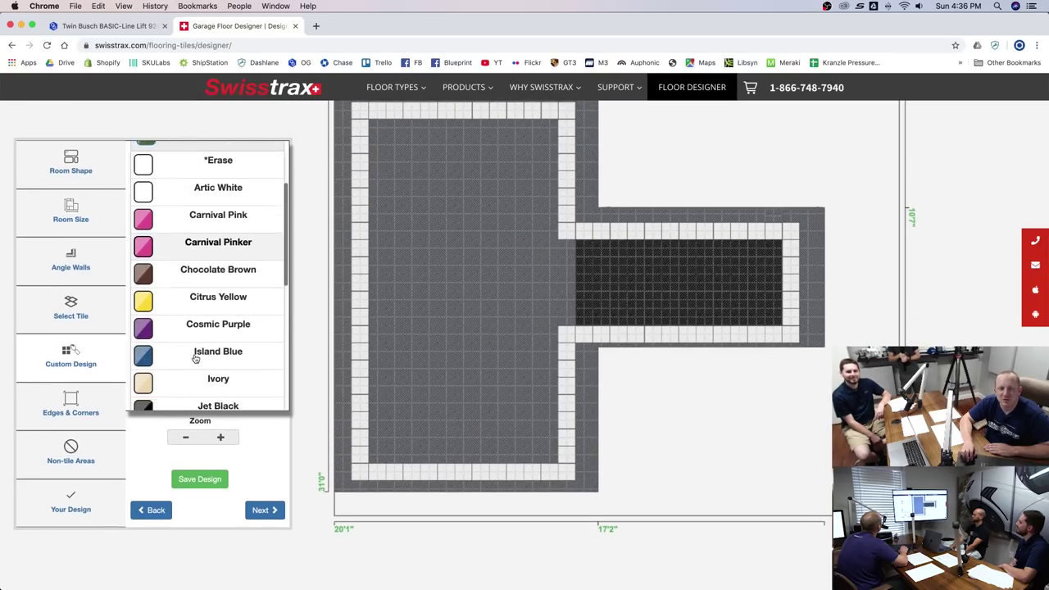
scroll(195, 358, "down", 1)
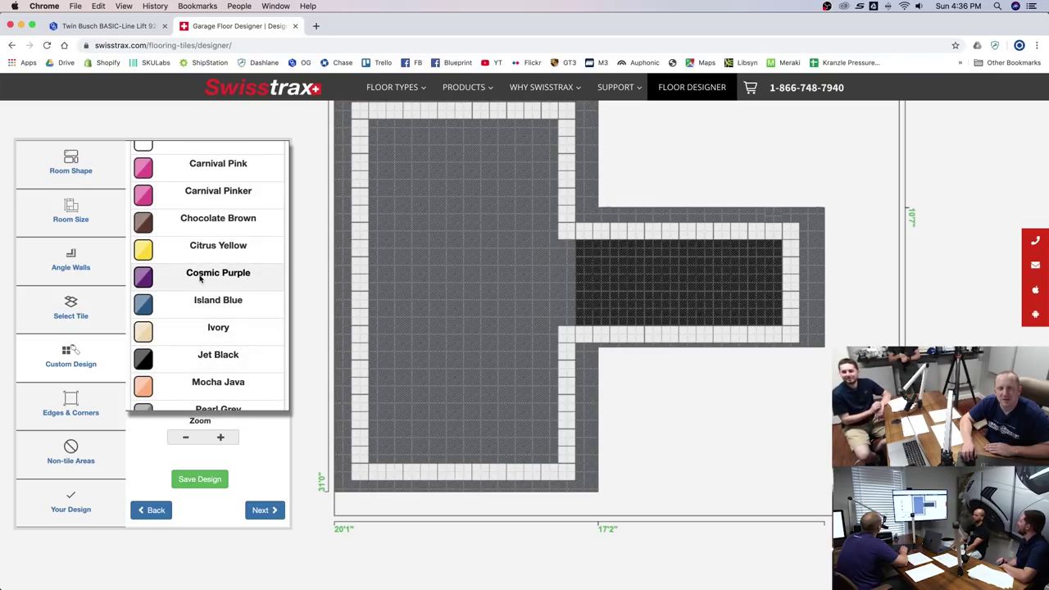
scroll(200, 278, "up", 5)
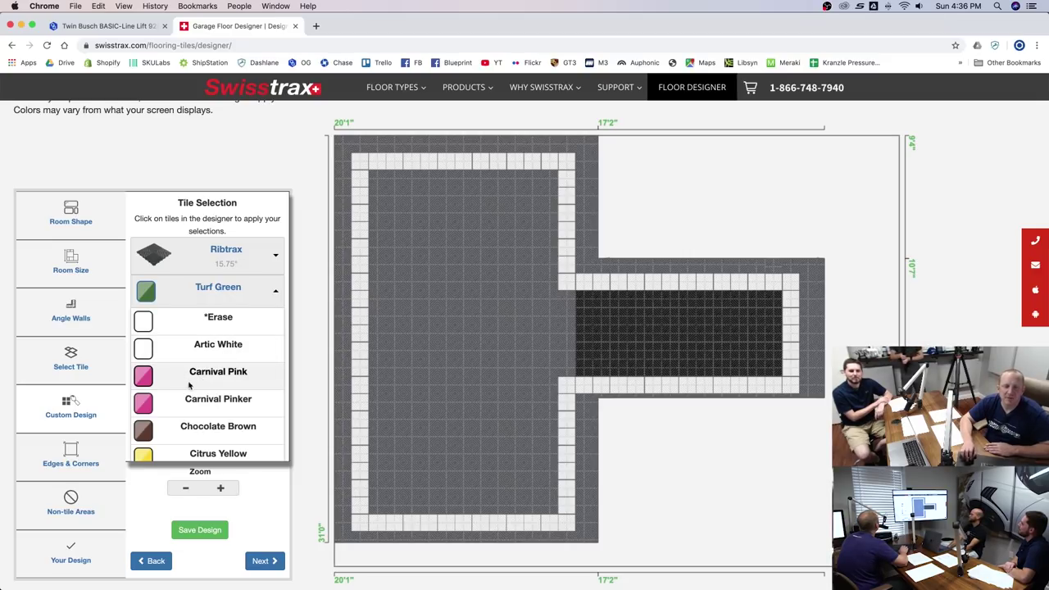
scroll(237, 360, "down", 3)
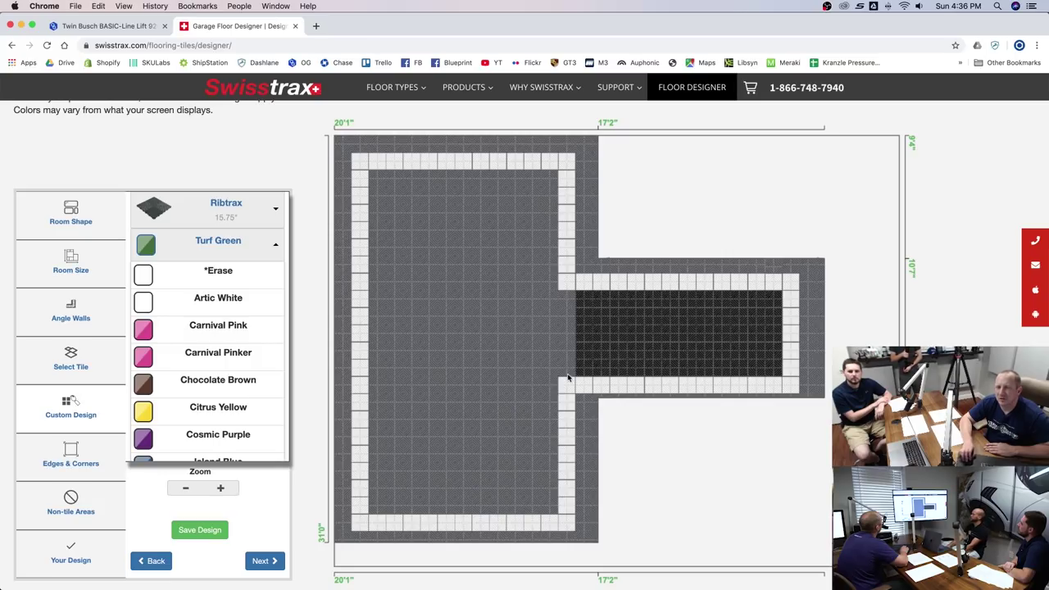
- Continue to the edges and corners stage and apply Slate Grey edging along the main area's long outer wall
scroll(262, 491, "down", 2)
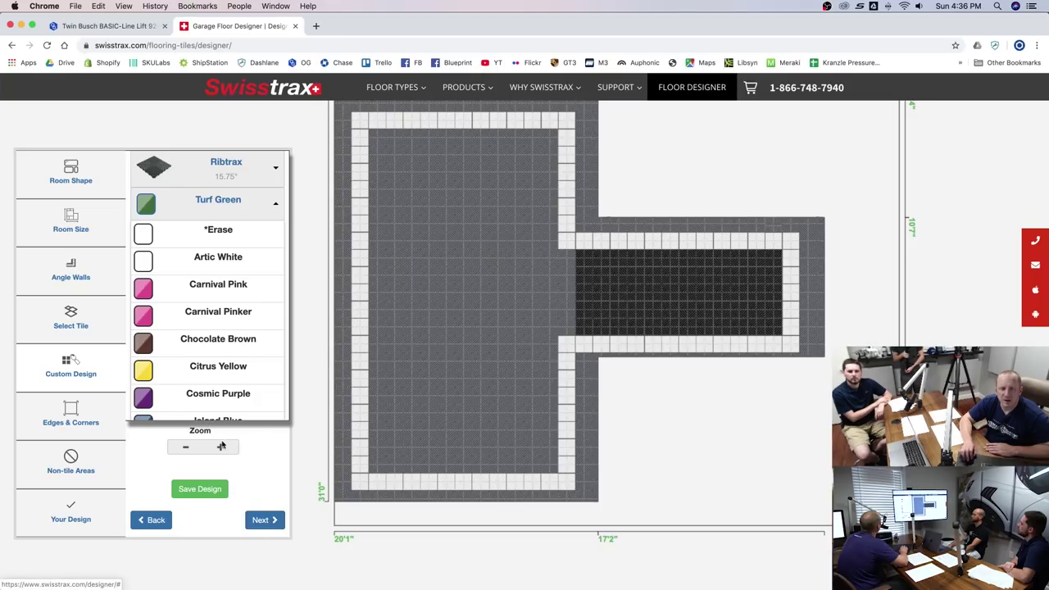
left_click(261, 520)
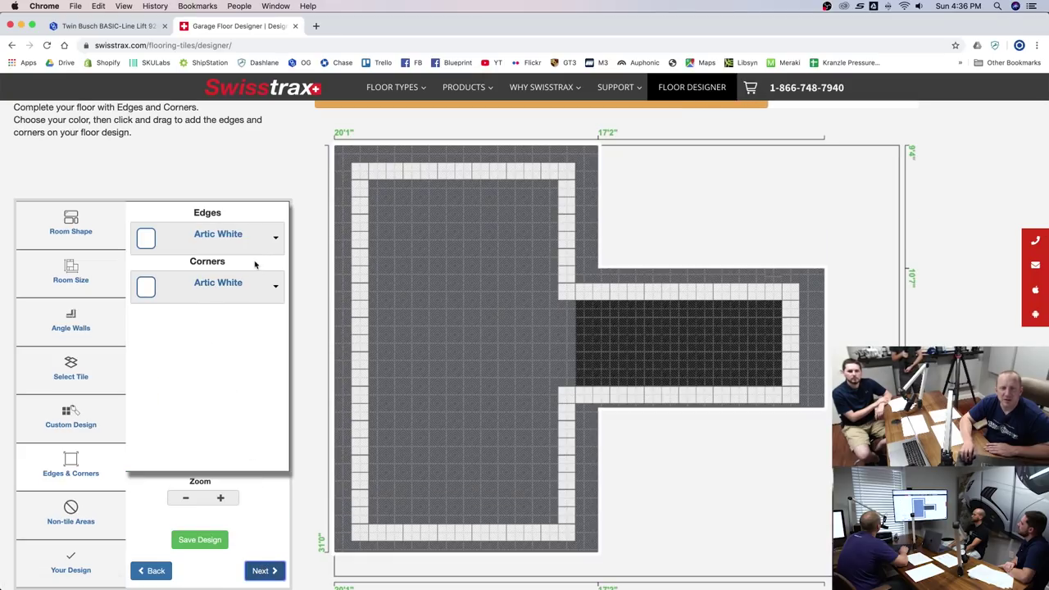
left_click(238, 241)
scroll(217, 319, "down", 5)
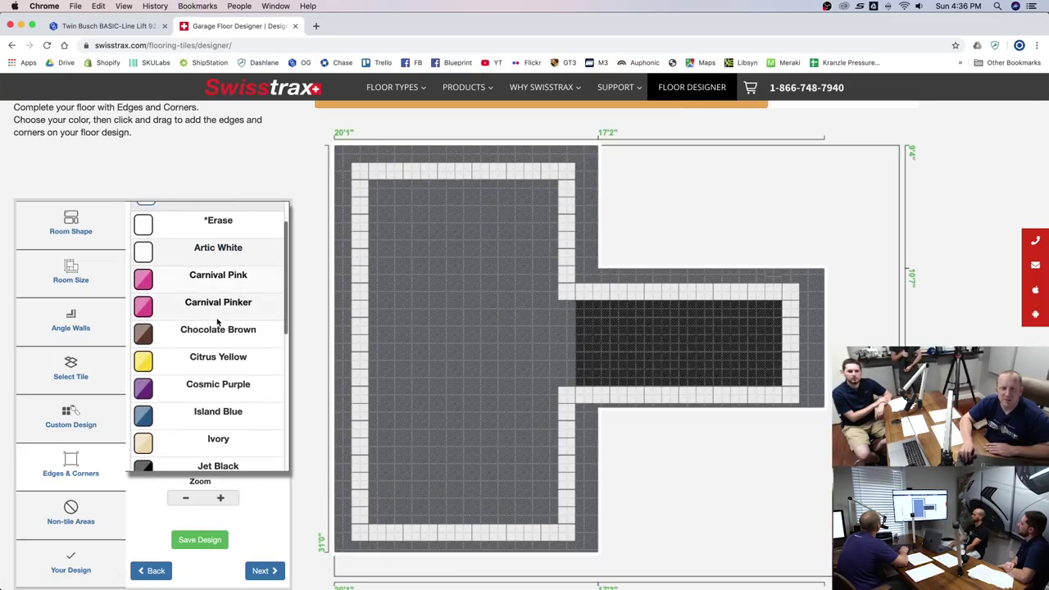
scroll(221, 360, "down", 2)
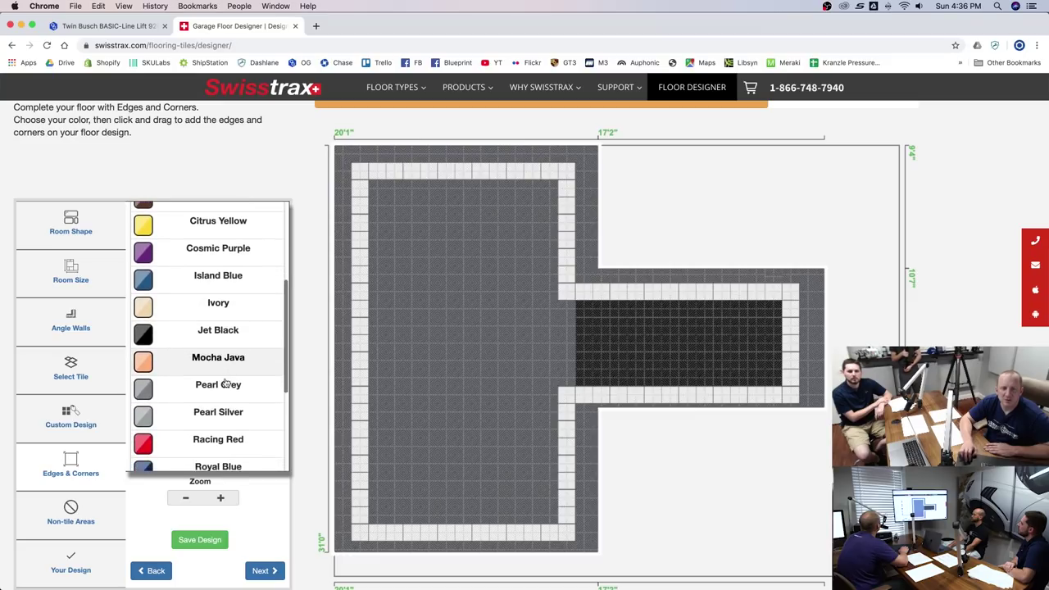
scroll(225, 384, "down", 3)
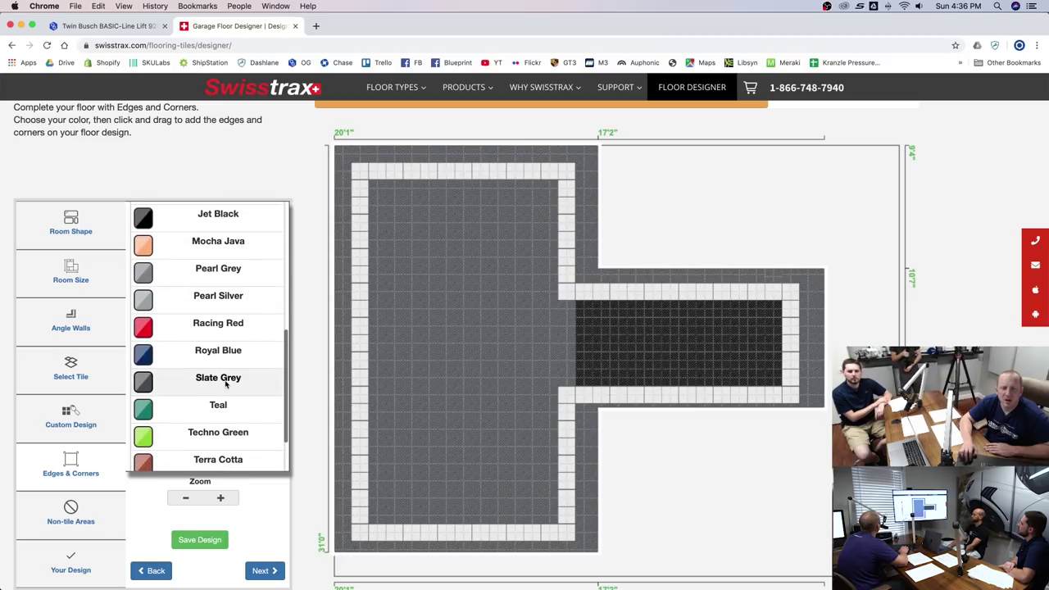
left_click(225, 384)
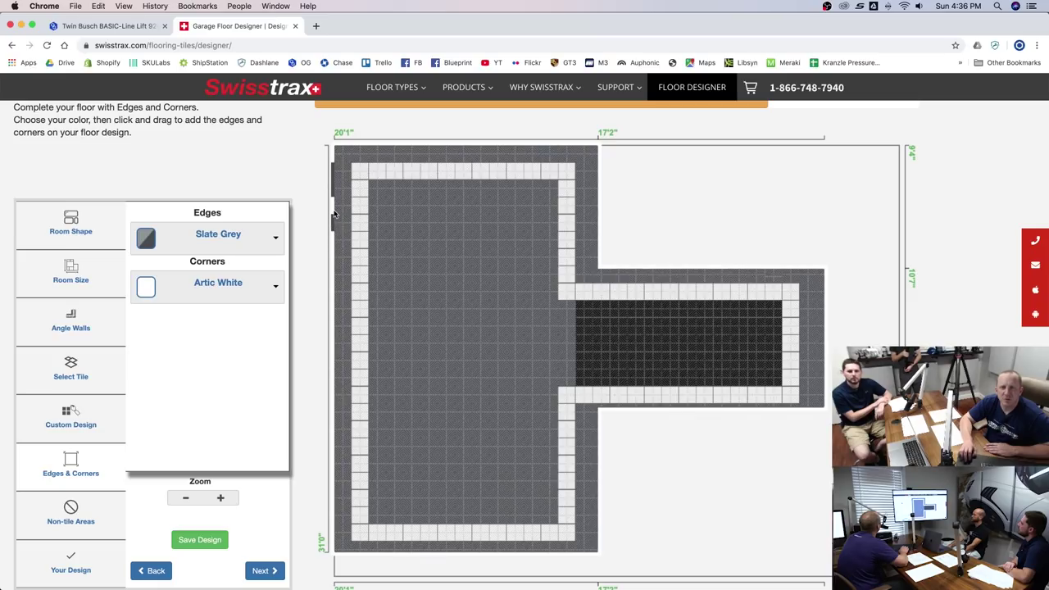
left_click_drag(332, 213, 330, 277)
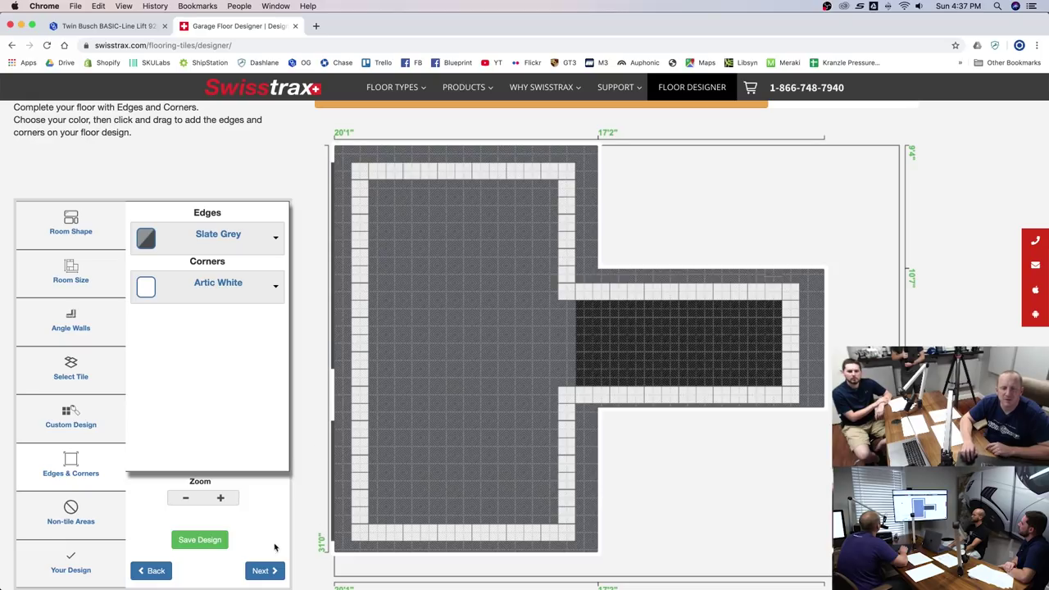
- Skip the non-tile areas stage and review the Slate Grey, Artic White and Jet Black tile quantities in the final design summary
left_click(262, 570)
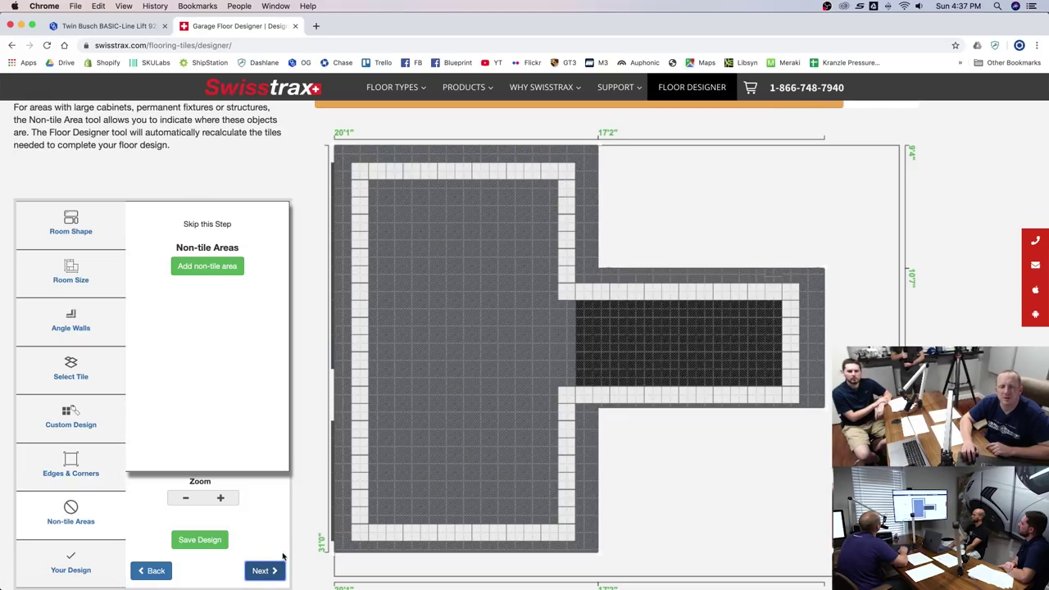
left_click(262, 570)
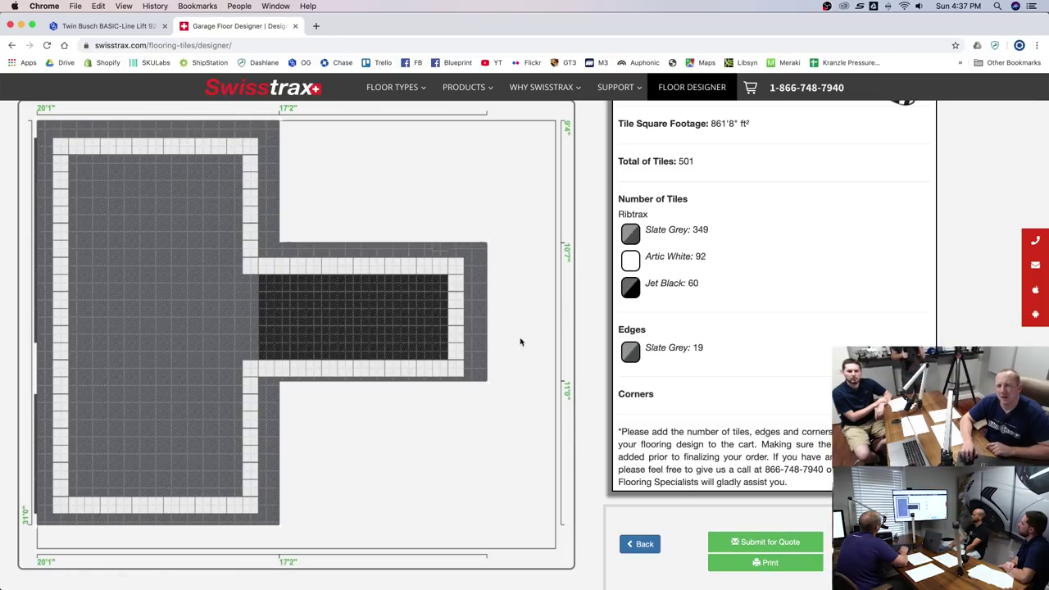
double_click(694, 230)
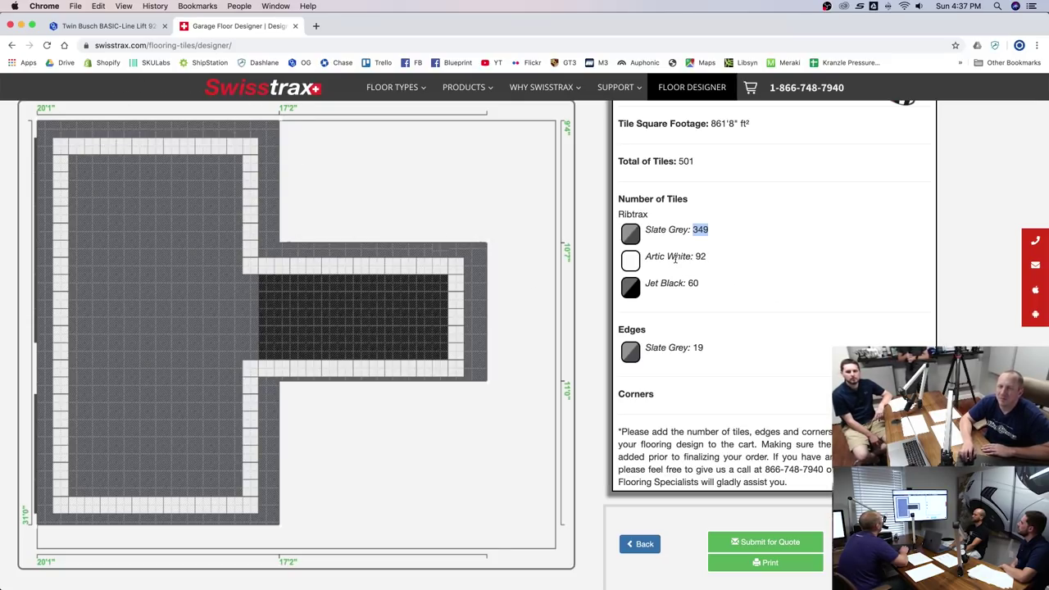
left_click_drag(672, 258, 711, 260)
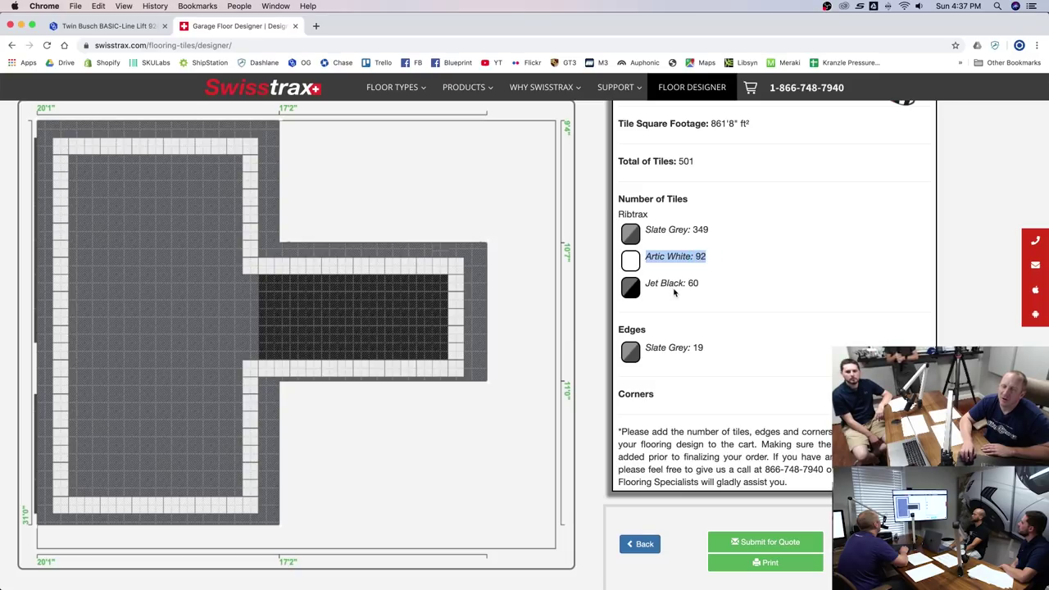
left_click_drag(651, 283, 694, 282)
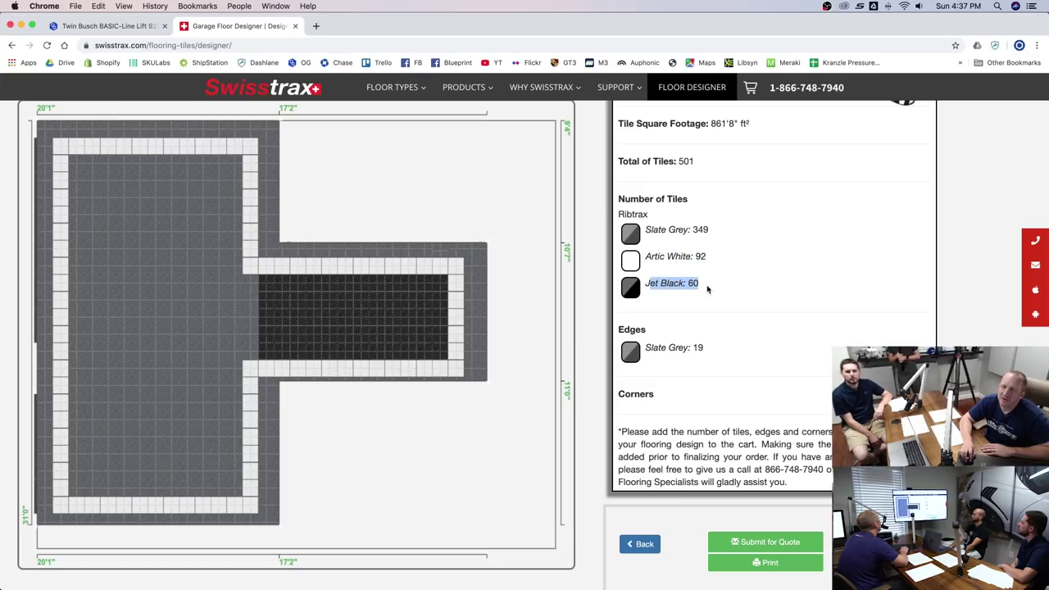
left_click(718, 309)
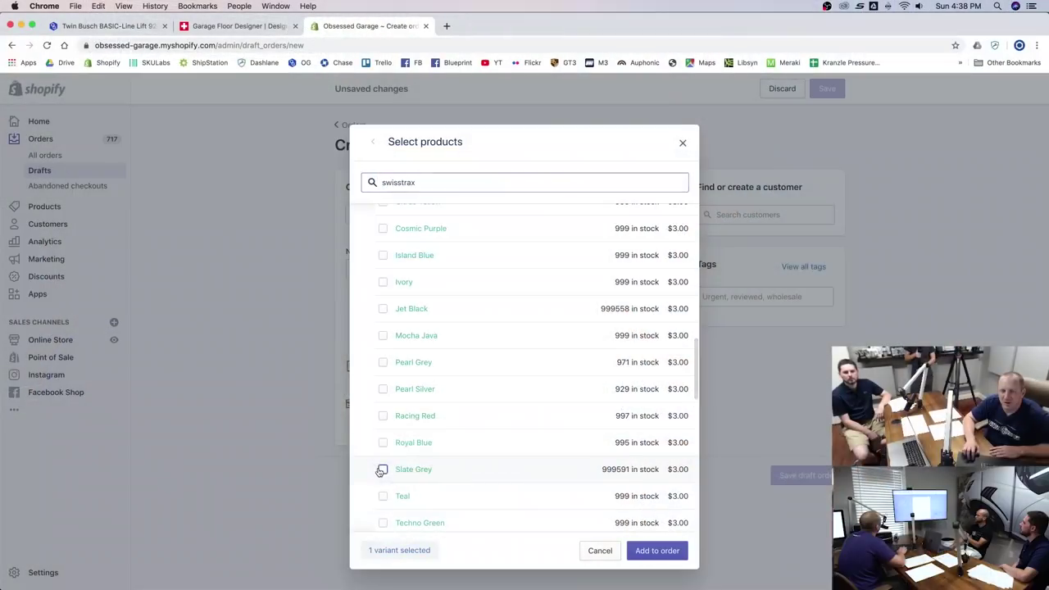
- Add the Swisstrax Slate Grey Looped Edge Piece, Ribtrax in Arctic White and Slate Grey, and Rubbertrax Per Tile variants to the draft order
left_click(382, 468)
scroll(492, 440, "down", 5)
scroll(492, 442, "down", 10)
scroll(492, 443, "down", 2)
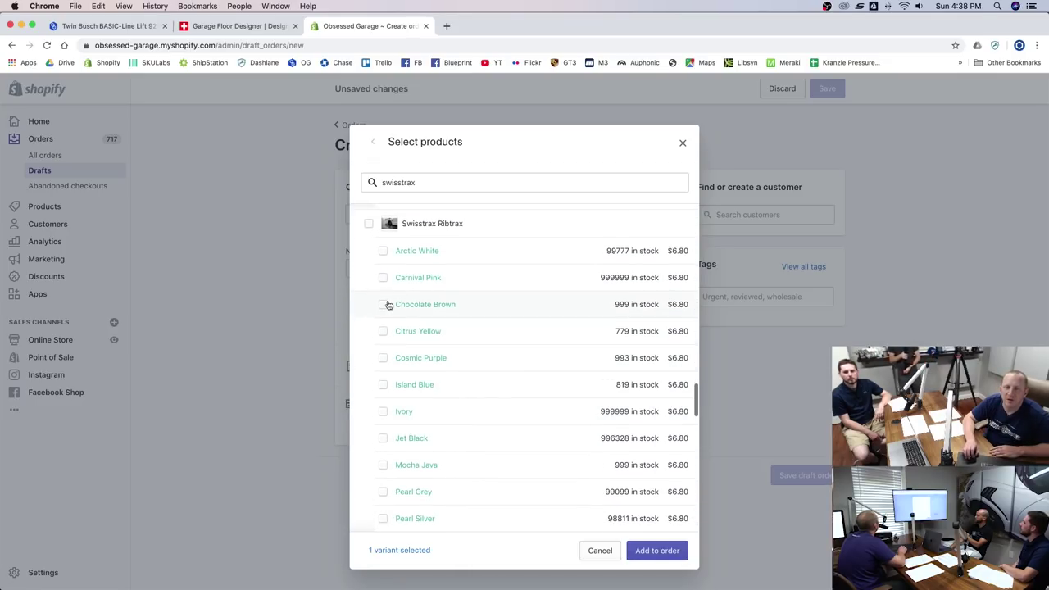
scroll(382, 294, "up", 1)
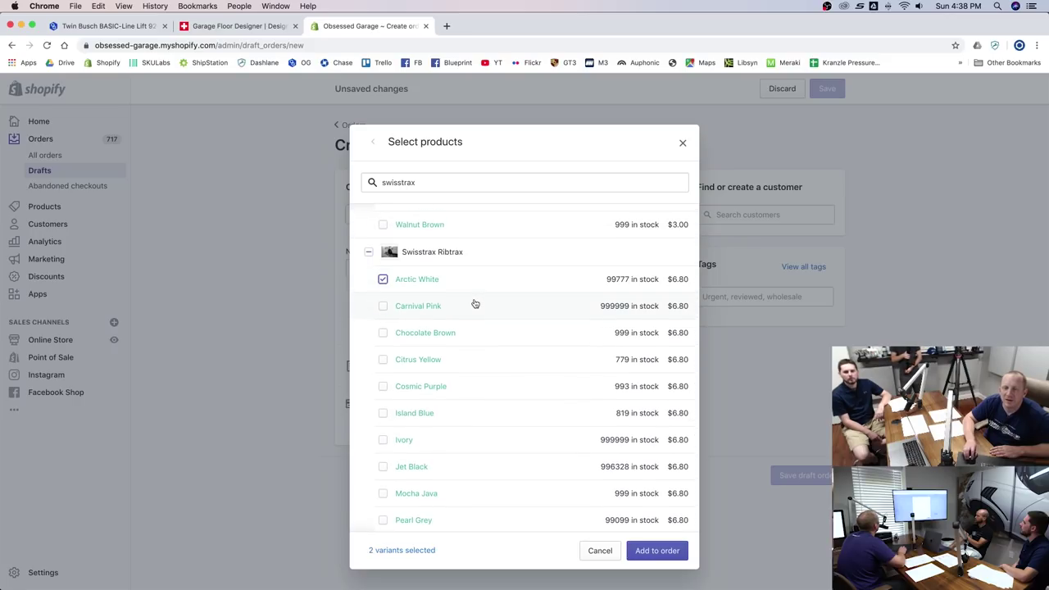
scroll(467, 379, "down", 4)
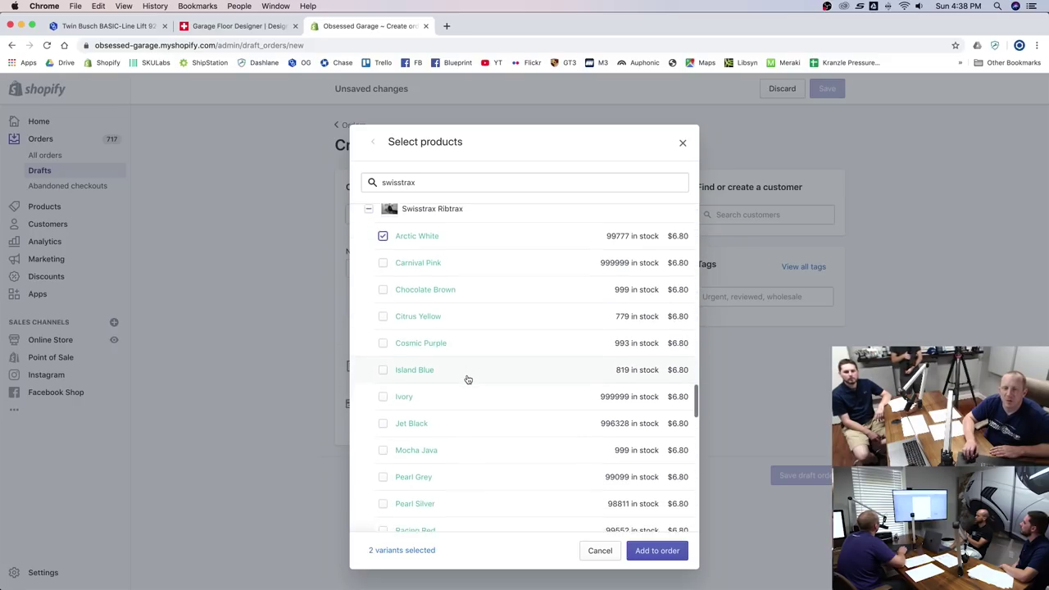
scroll(441, 359, "down", 4)
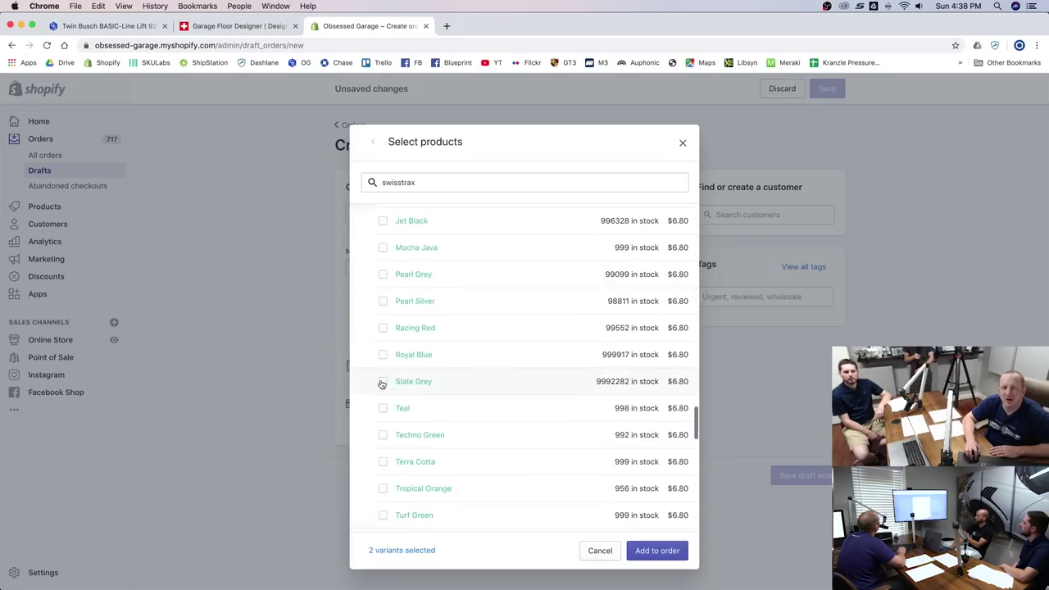
scroll(496, 372, "down", 8)
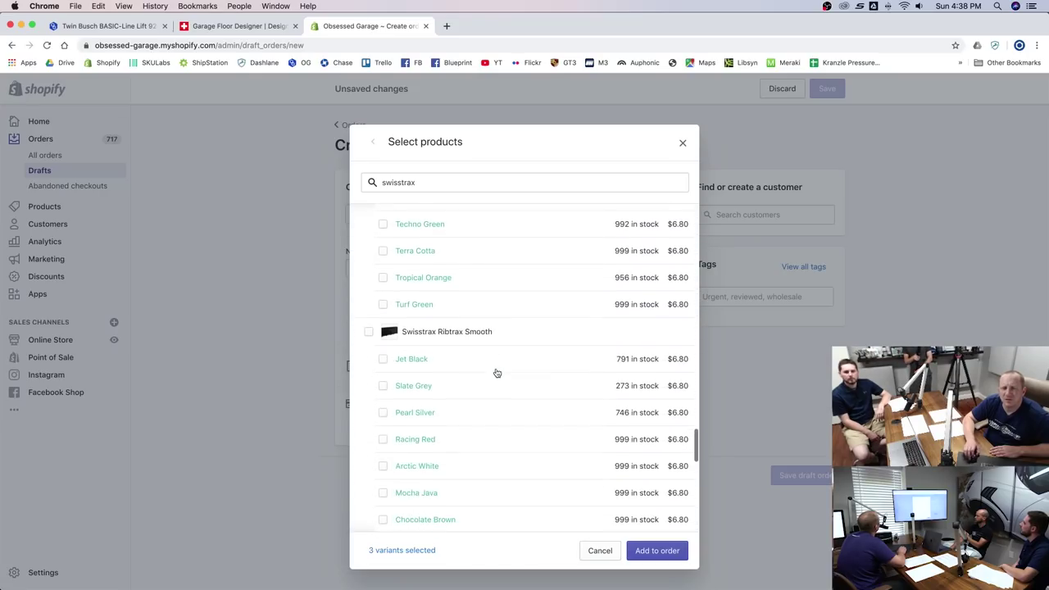
scroll(496, 373, "down", 6)
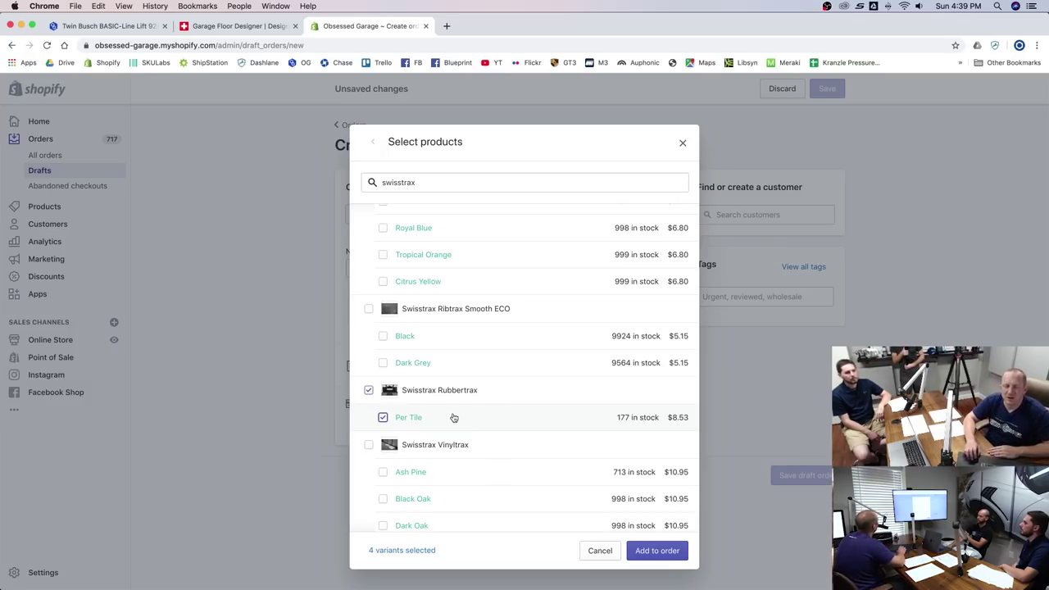
left_click(659, 551)
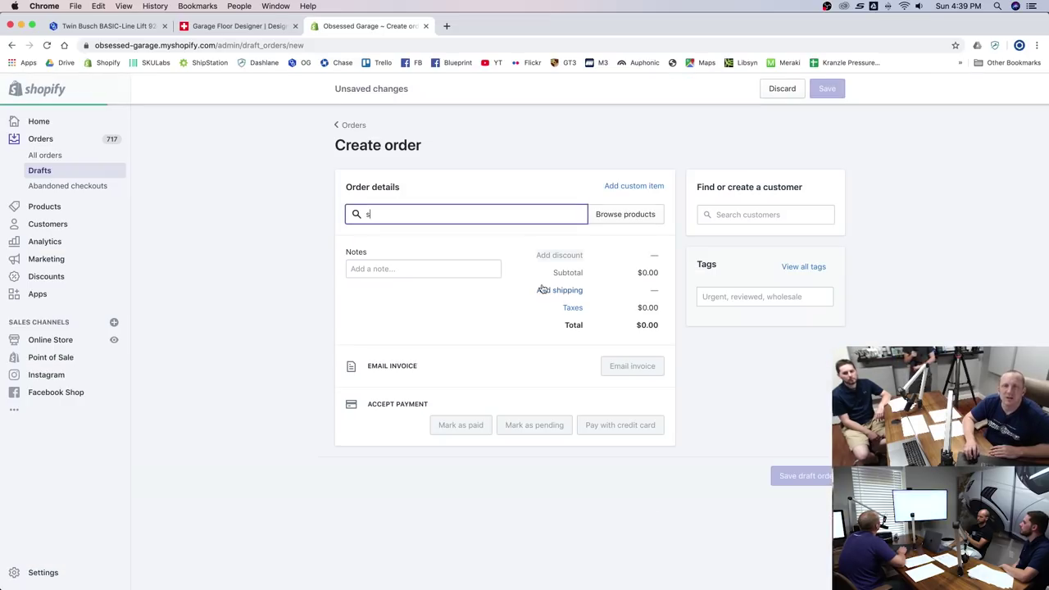
- Check the tile quantities in the garage floor designer and review the draft order's subtotal and total
left_click(238, 25)
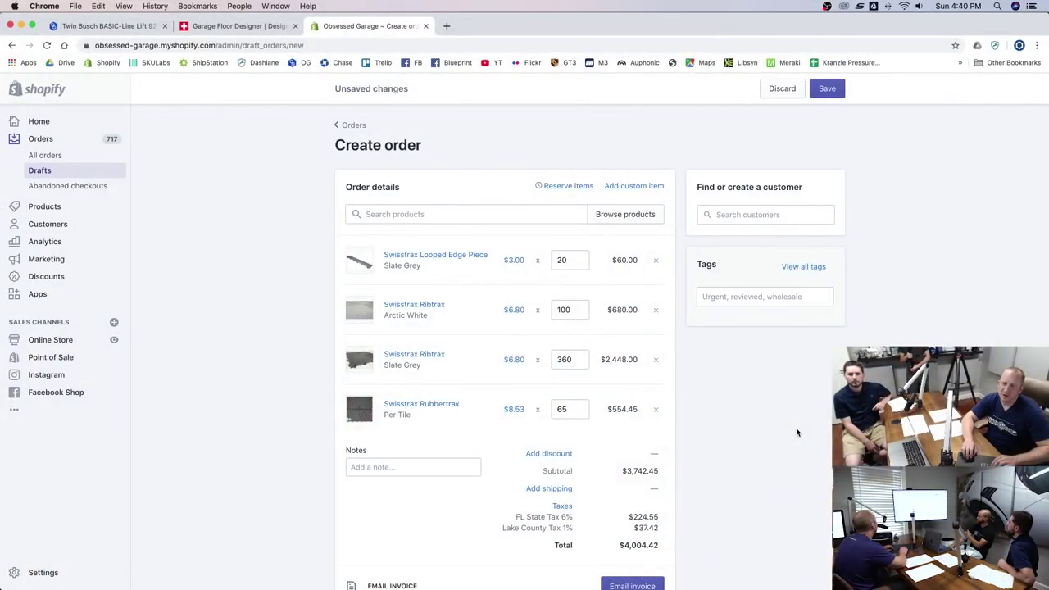
scroll(693, 438, "down", 3)
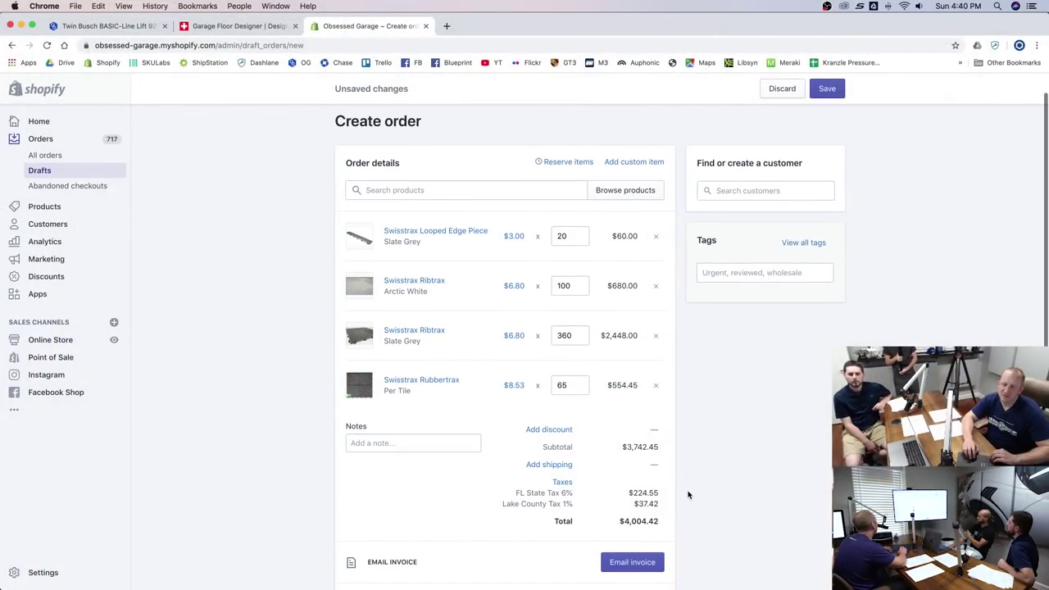
scroll(692, 483, "down", 1)
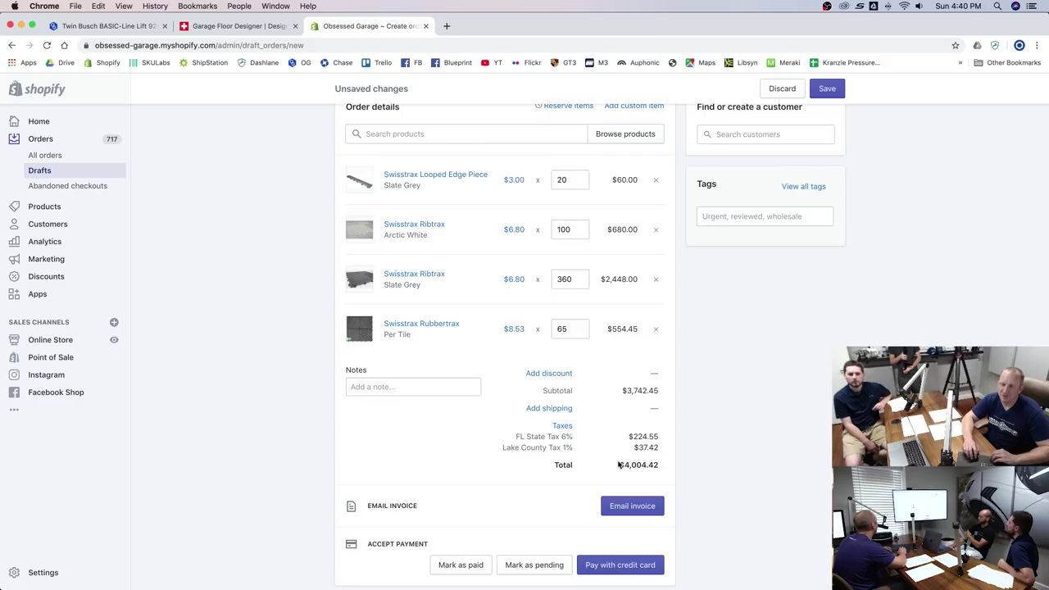
left_click_drag(620, 464, 662, 466)
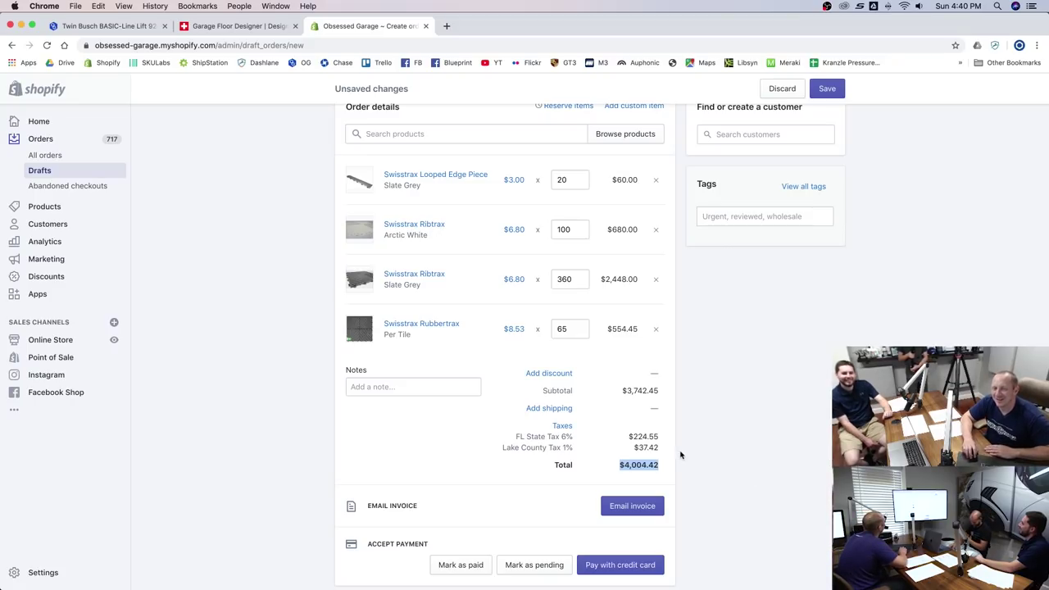
left_click(630, 475)
left_click_drag(615, 466, 664, 466)
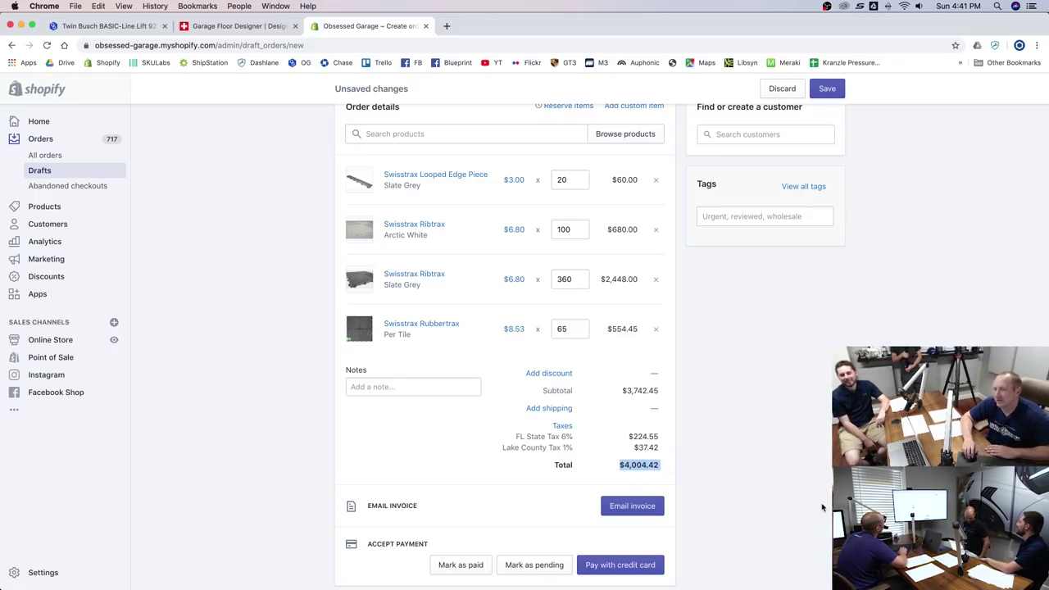
left_click(619, 391)
left_click_drag(619, 391, 672, 393)
left_click(716, 398)
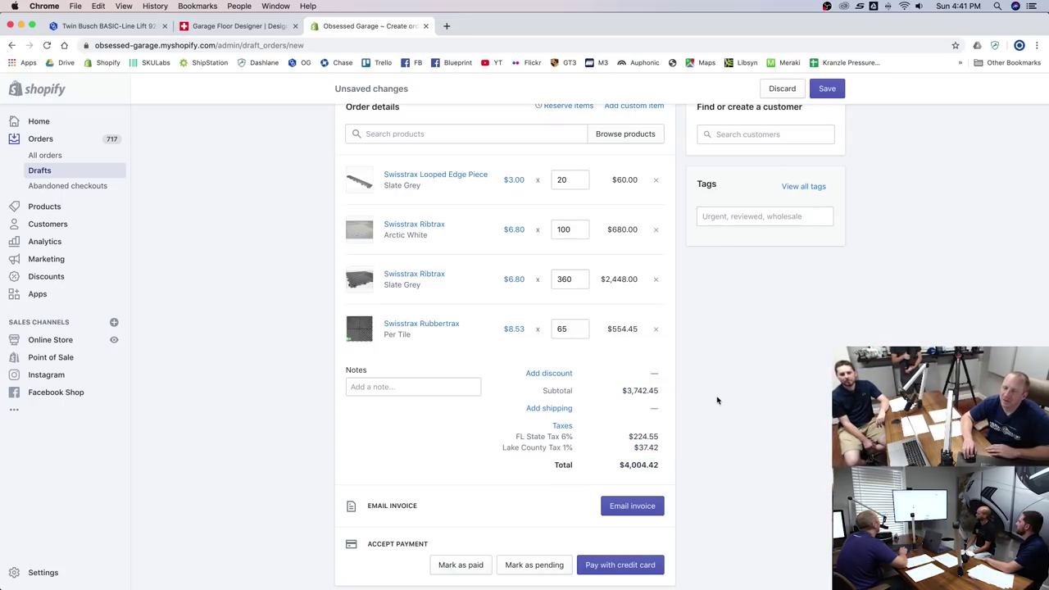
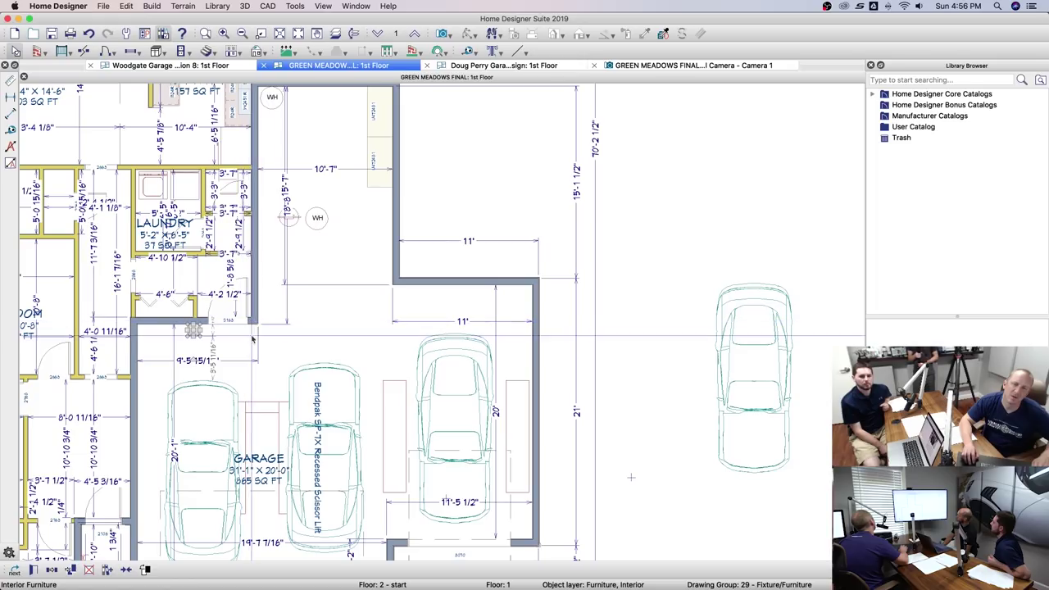
- In Home Designer Suite, size the garage's Column Speaker to 43" high, 15.75" wide and 13" deep, and place it flush against the laundry-side wall
double_click(195, 335)
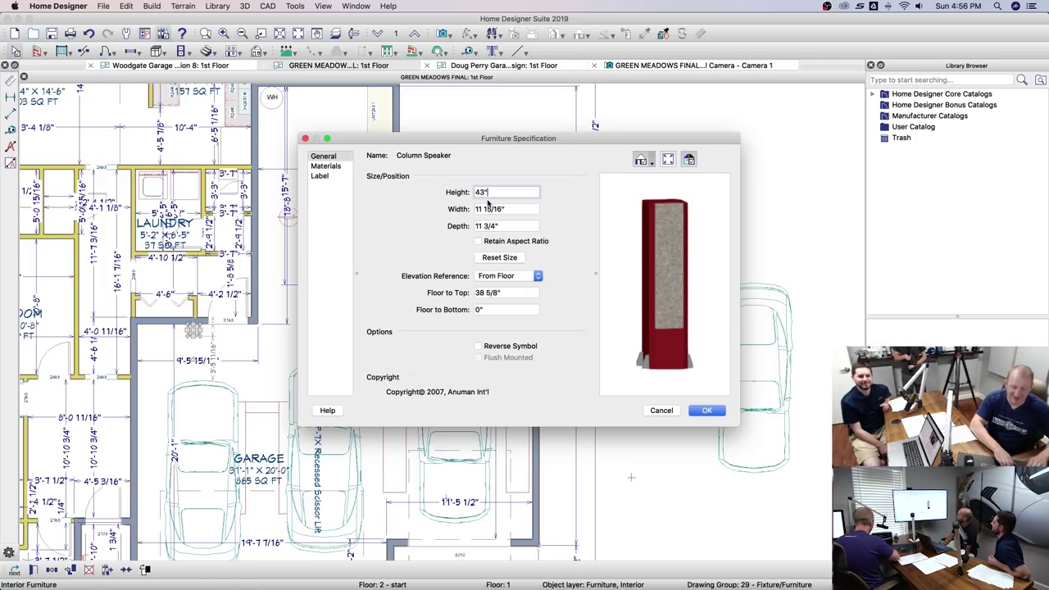
left_click(484, 208)
mouse_move(484, 209)
left_mouse_down()
mouse_move(513, 210)
mouse_move(472, 211)
left_mouse_up()
type("15.75")
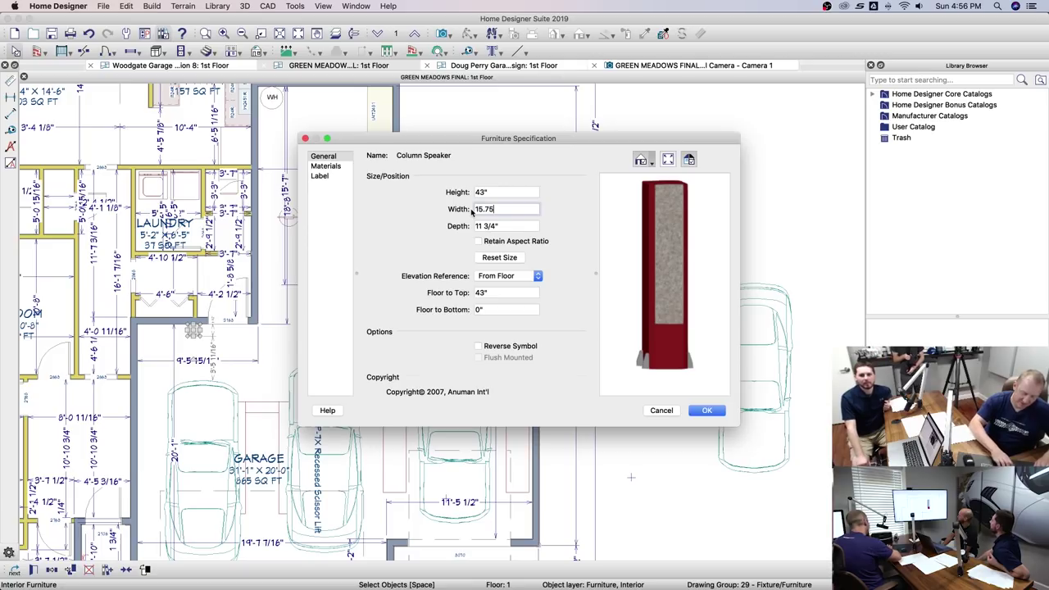
type("\"")
key("Tab")
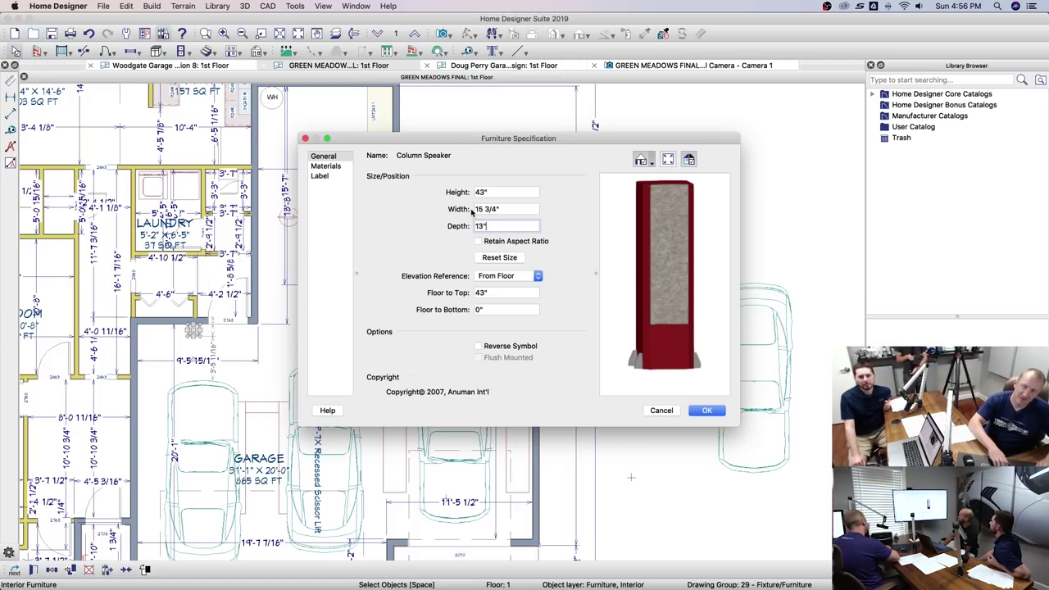
key("Tab")
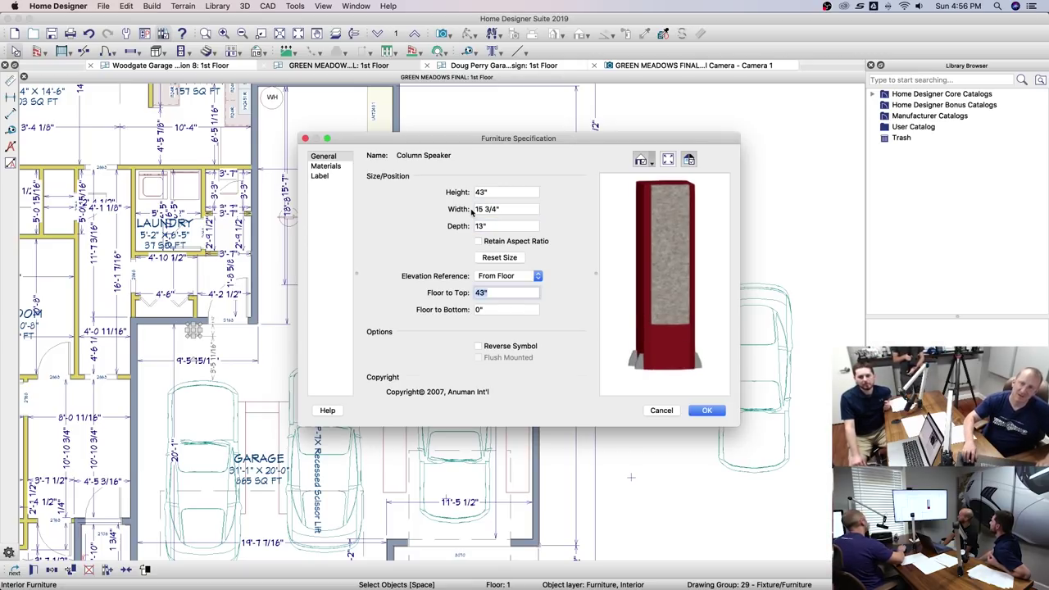
left_click(707, 412)
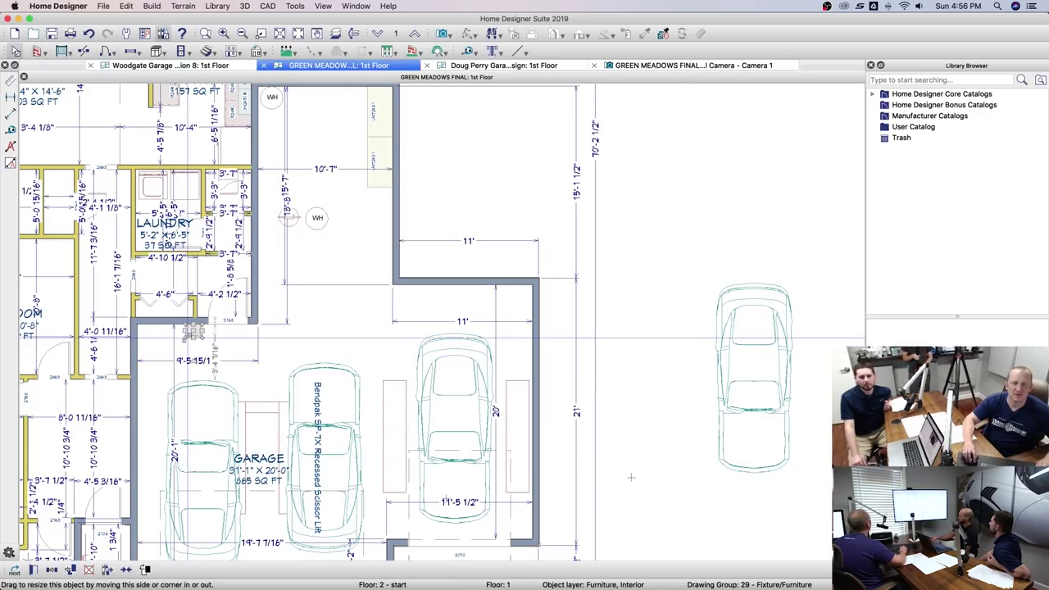
left_click_drag(192, 331, 197, 331)
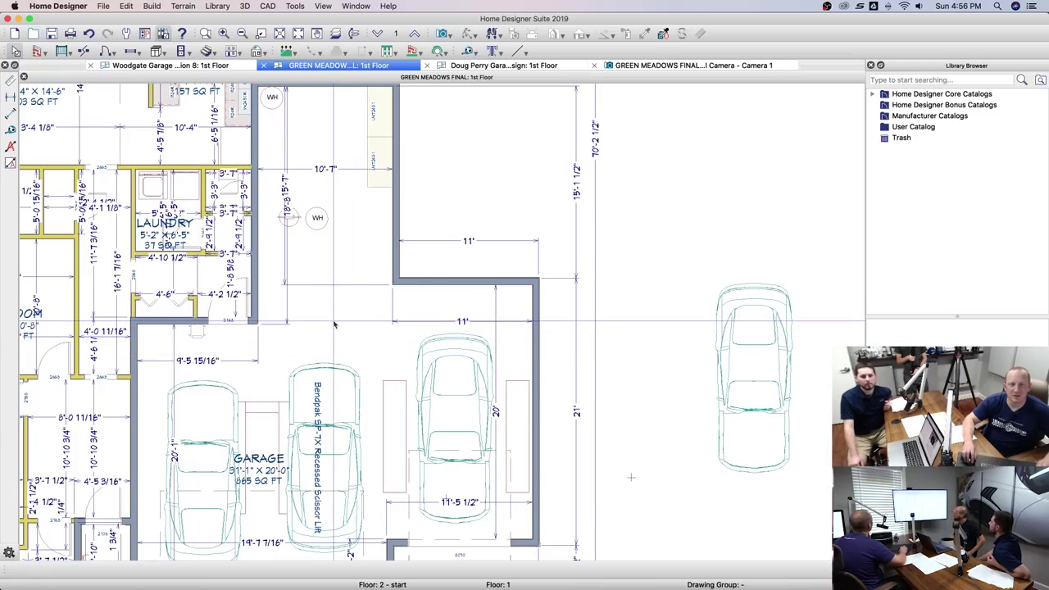
left_click(333, 325)
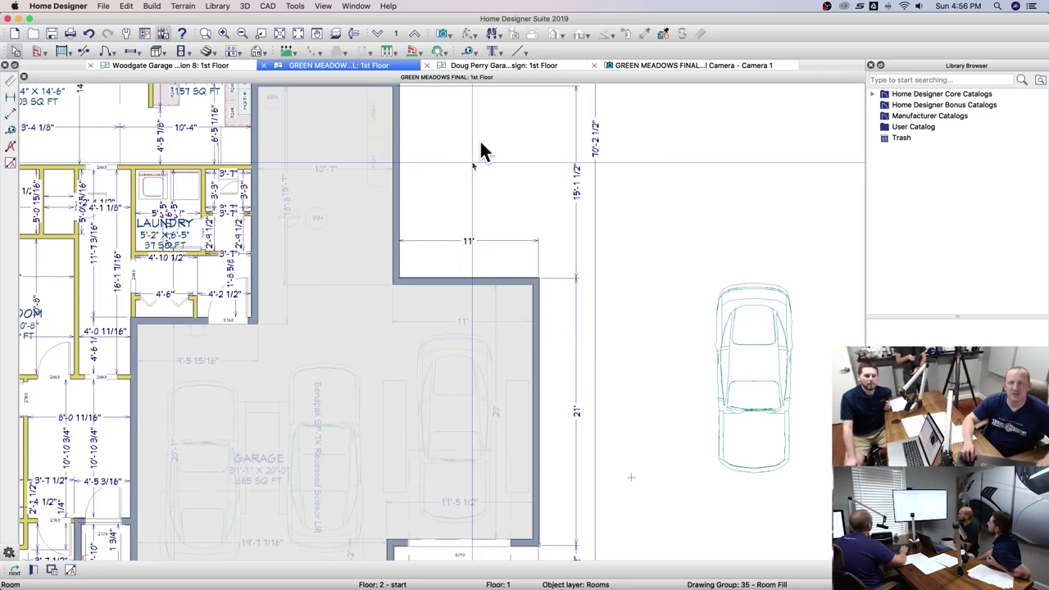
- Measure the distance along the laundry-side wall from the Column Speaker to the garage corner
left_click(467, 52)
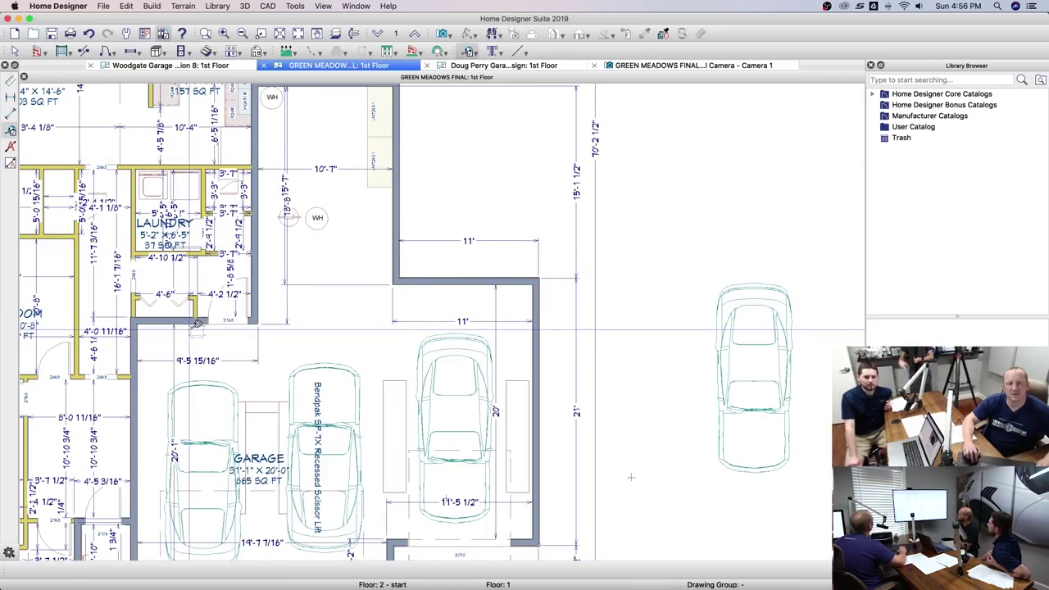
left_click_drag(197, 325, 143, 322)
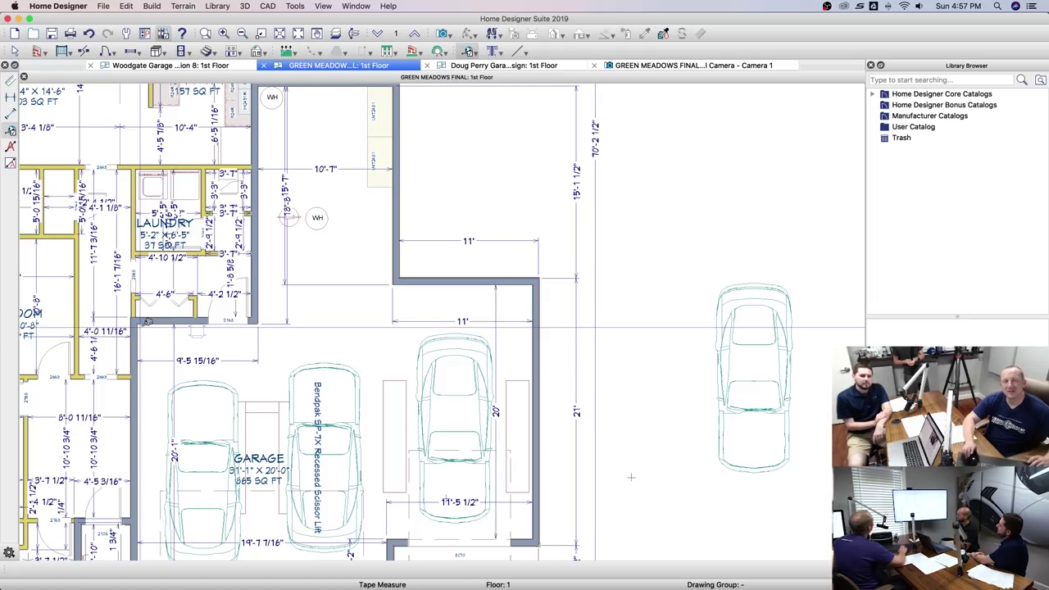
left_click(15, 51)
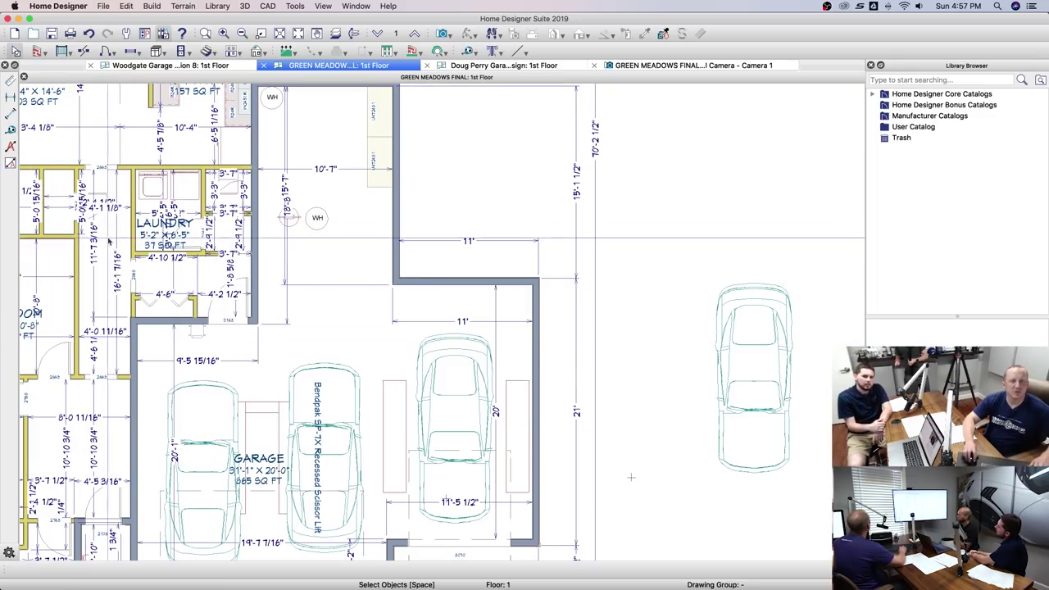
- Move the Column Speaker to the garage's hallway-side wall near the first car's front and shift it slightly toward the garage doors
left_click(202, 336)
left_click_drag(153, 343, 144, 379)
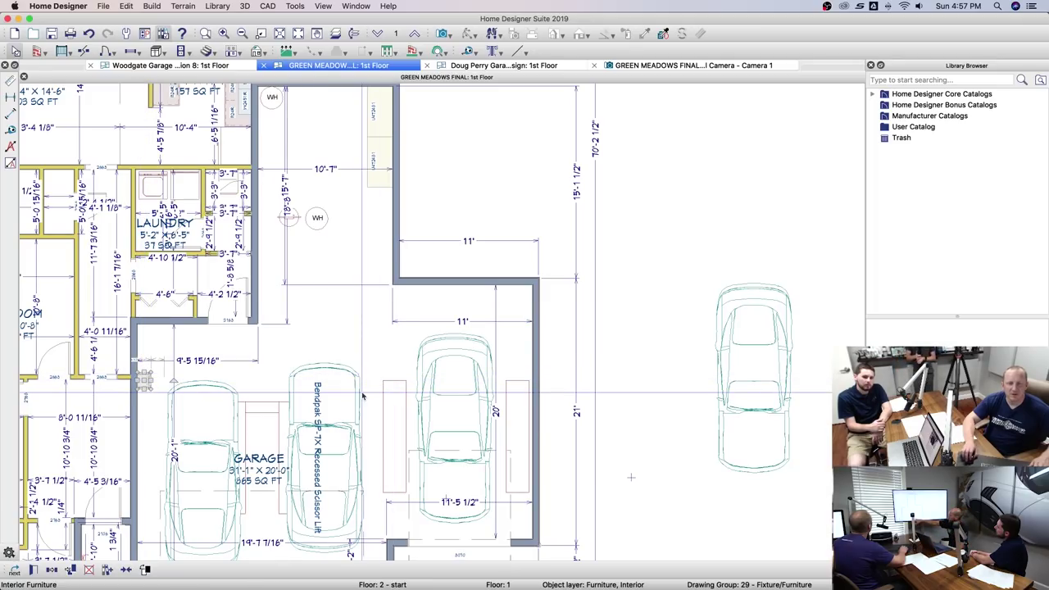
scroll(395, 377, "down", 2)
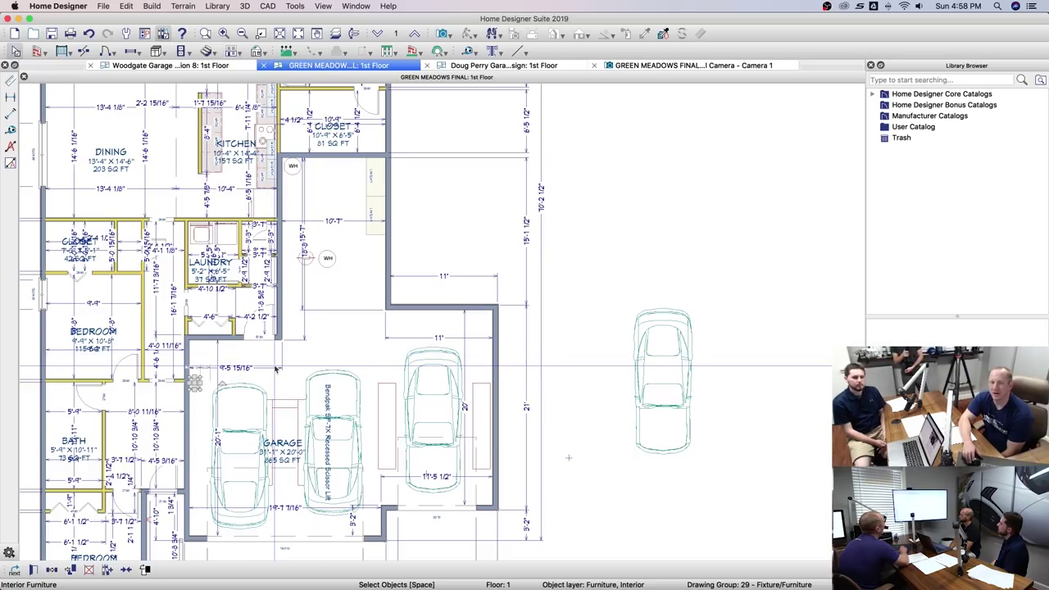
left_click(215, 395)
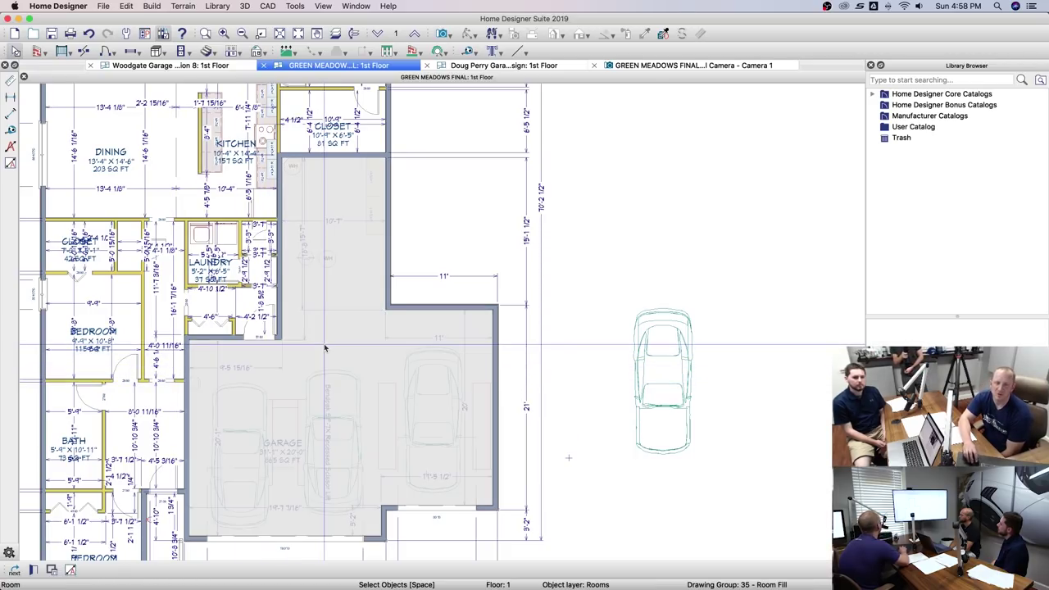
left_click(197, 381)
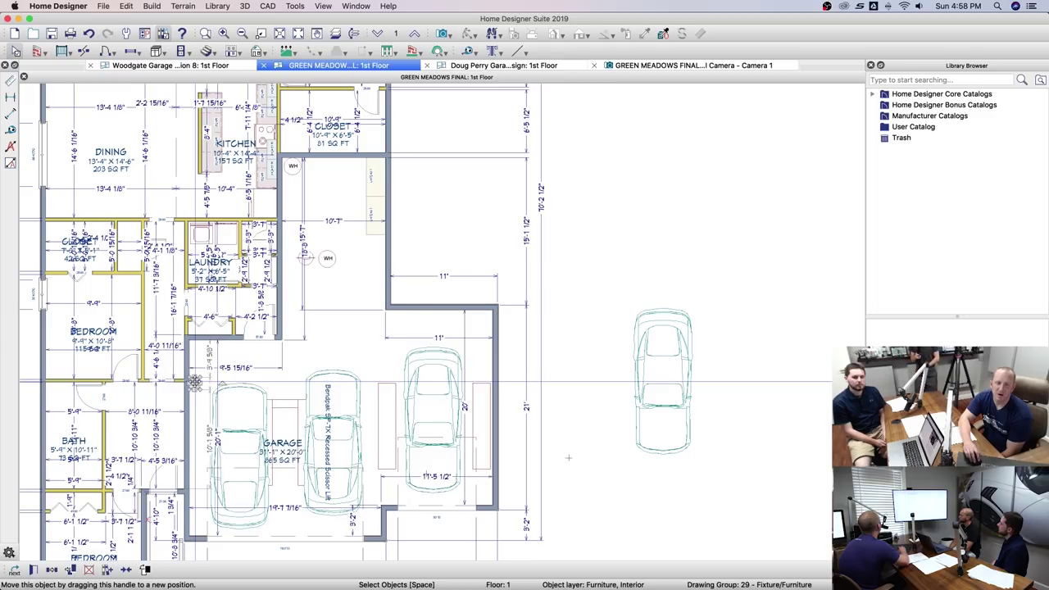
left_click_drag(195, 381, 194, 386)
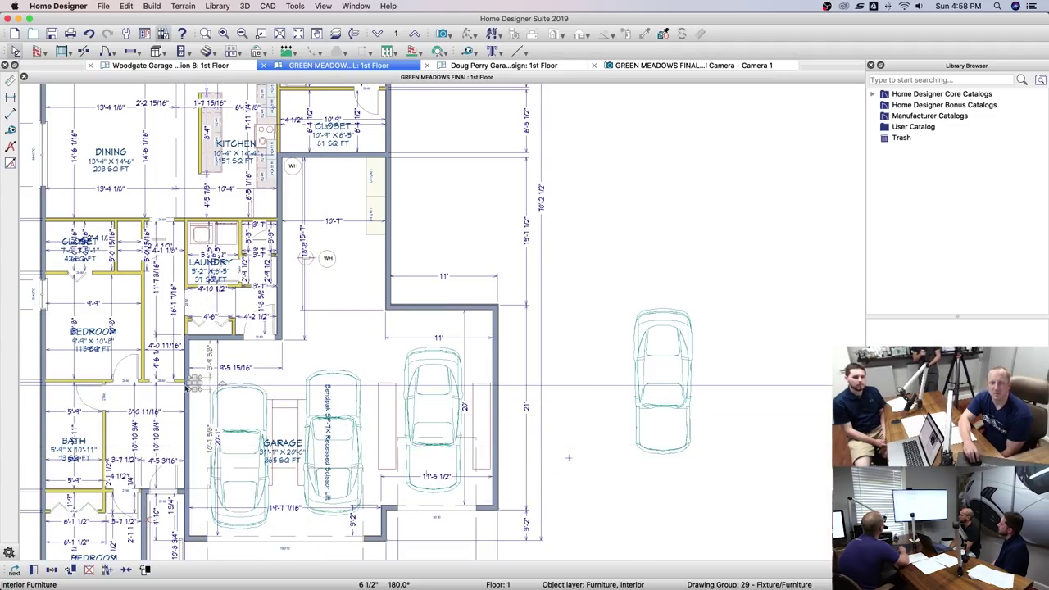
left_click_drag(194, 381, 193, 396)
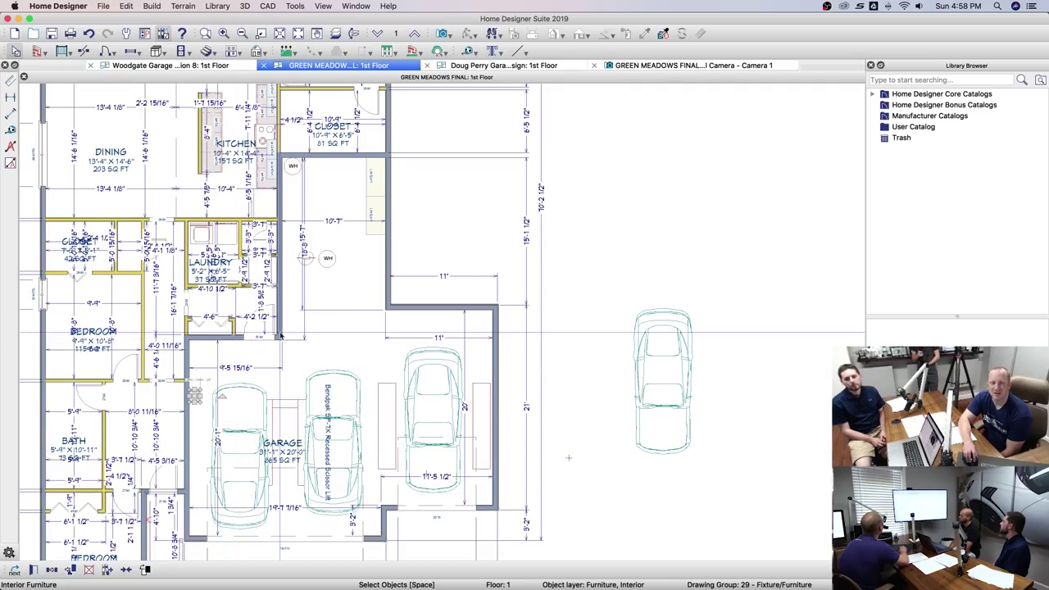
left_click(323, 353)
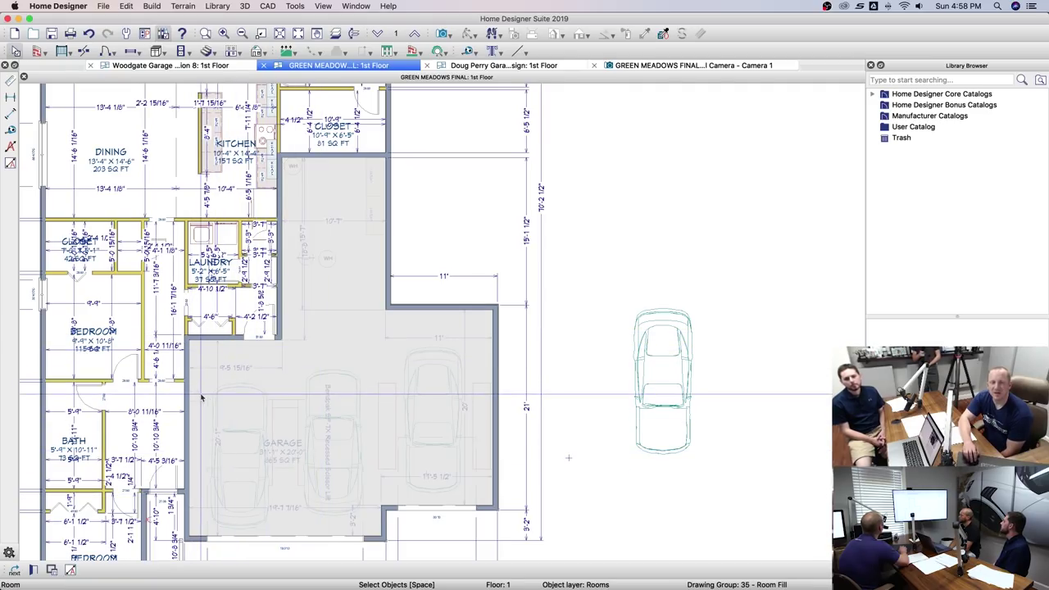